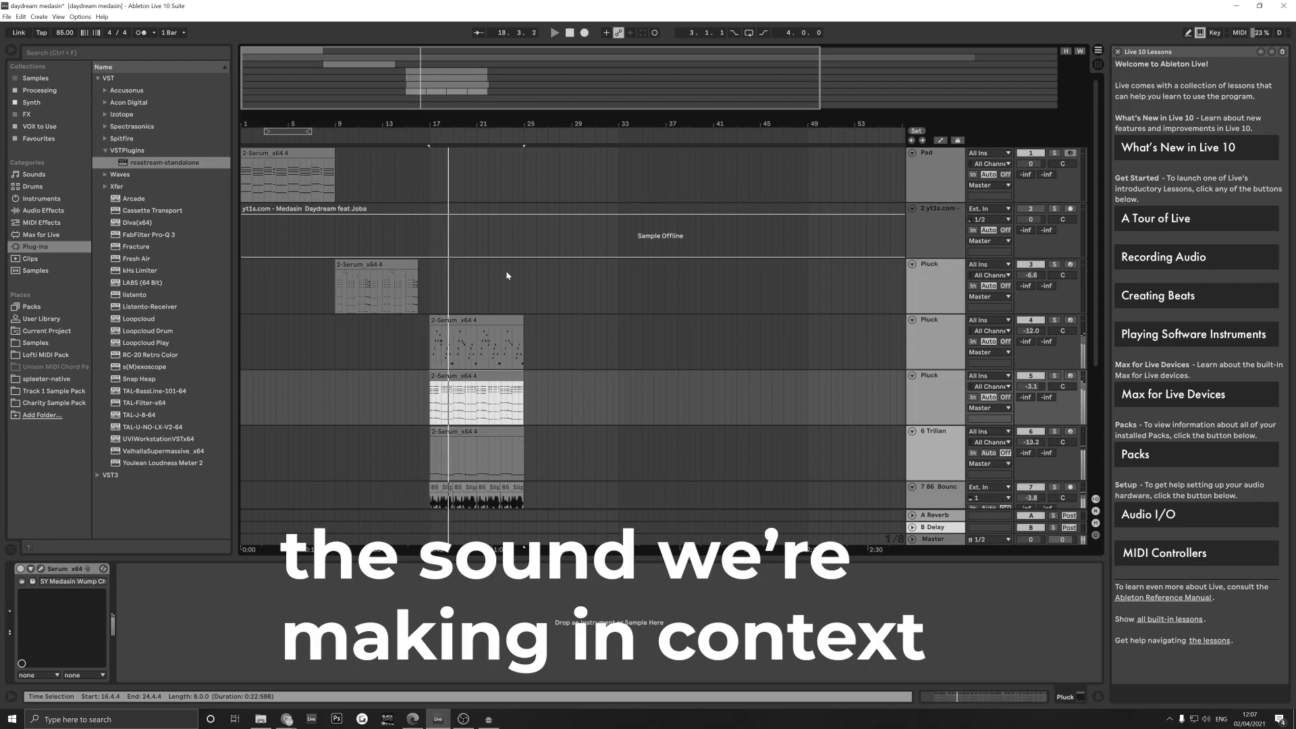
Enable the sub oscillator, set its octave to -1 and switch it from sine to saw
scroll(466, 297, down, 2)
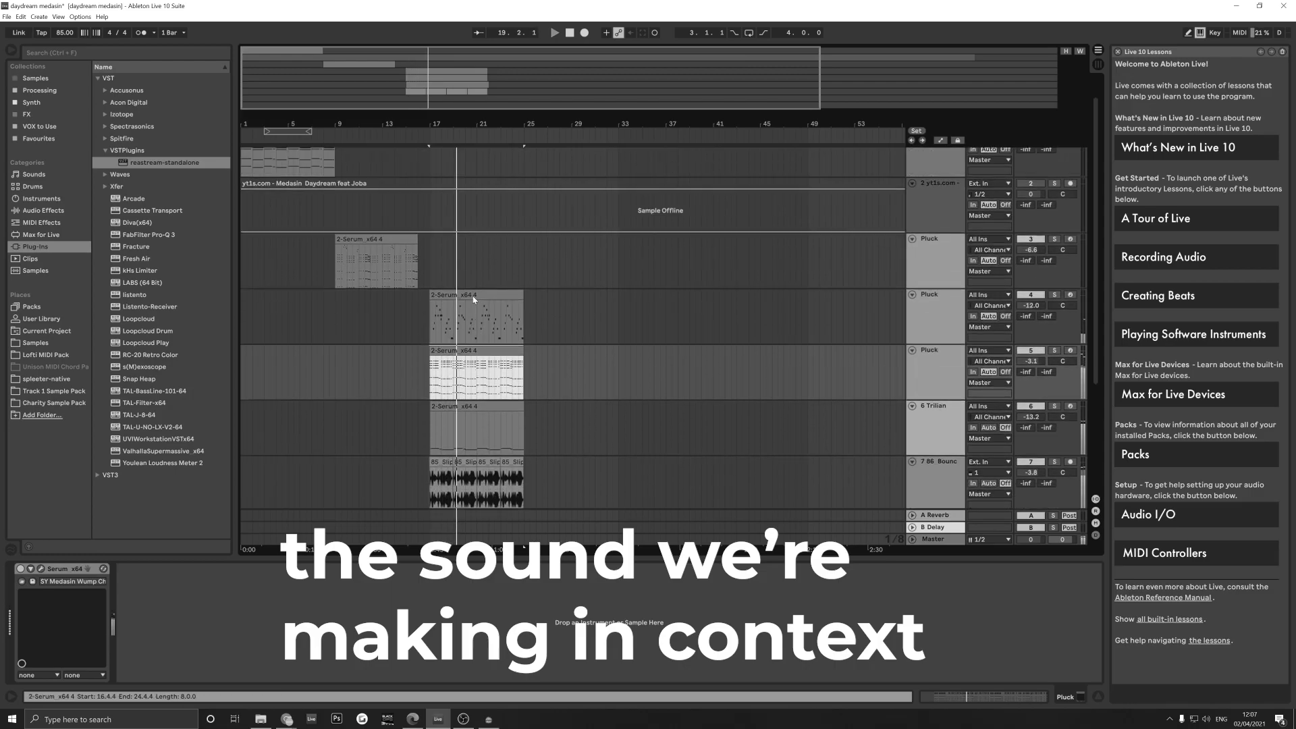
scroll(473, 300, down, 2)
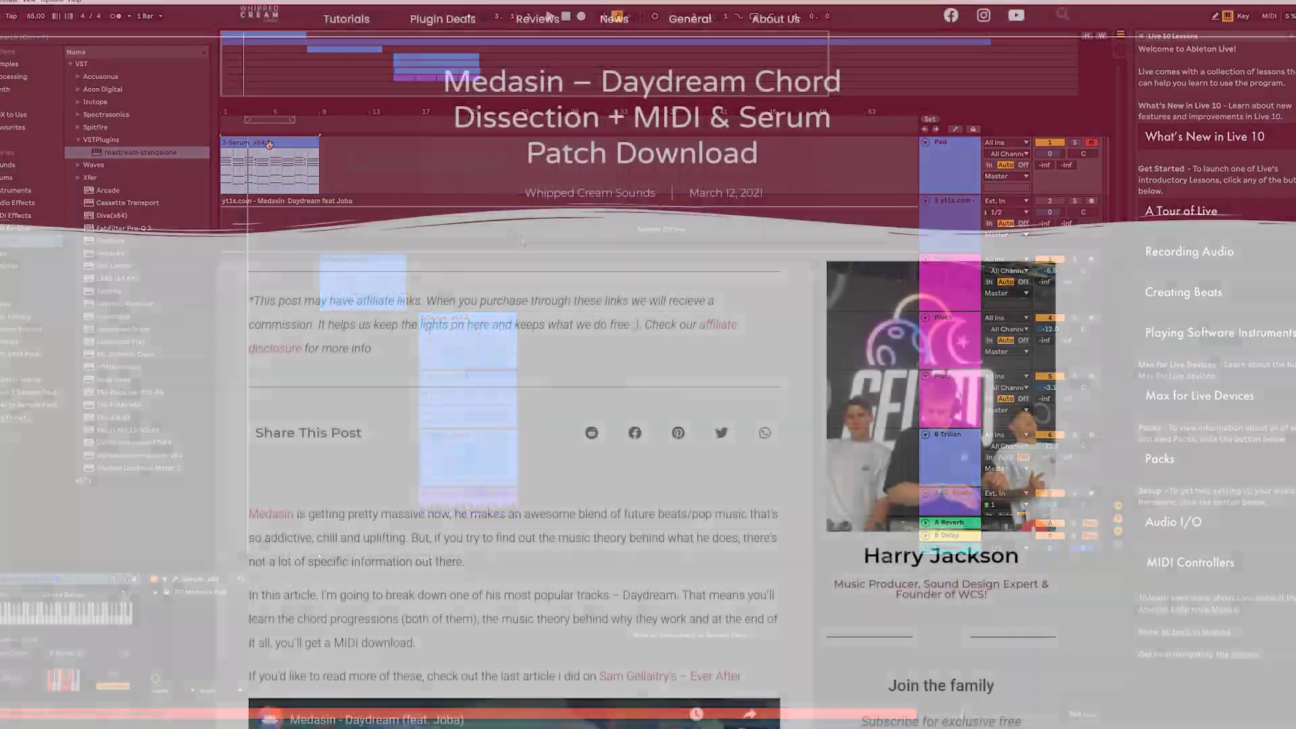
scroll(513, 365, down, 10)
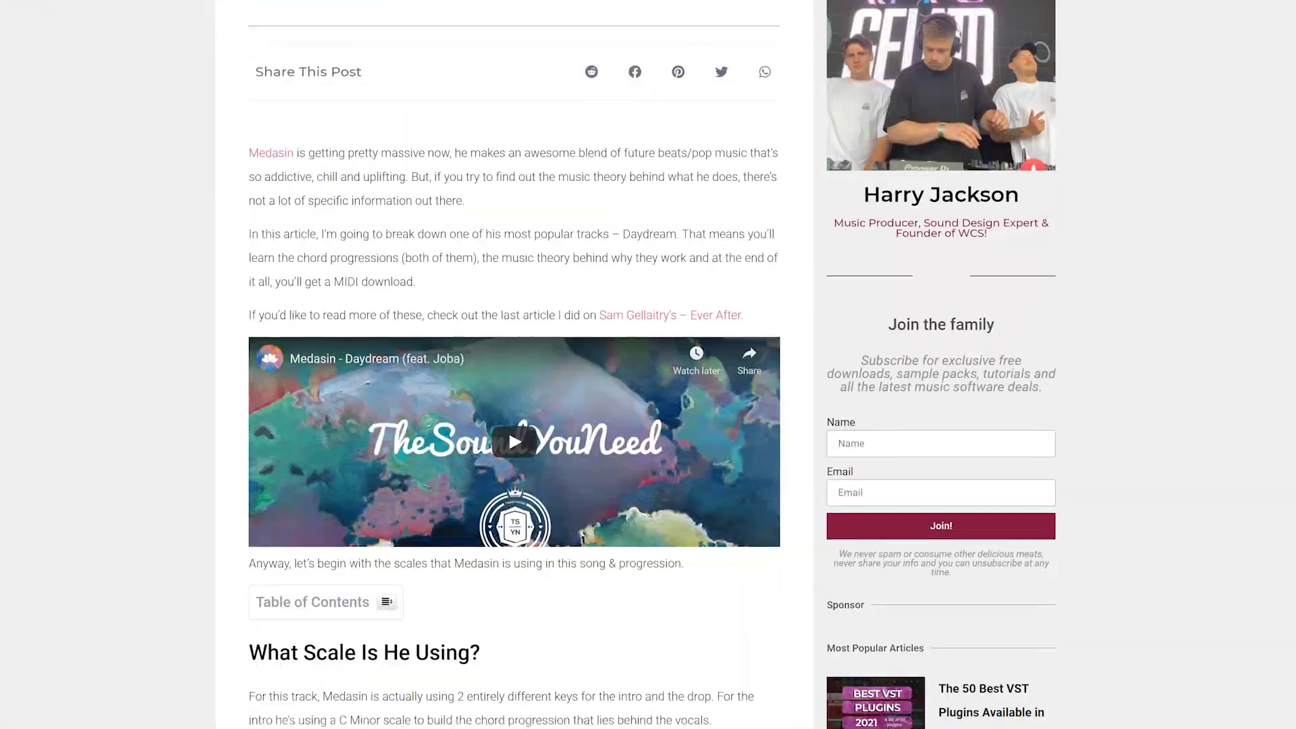
scroll(557, 245, down, 15)
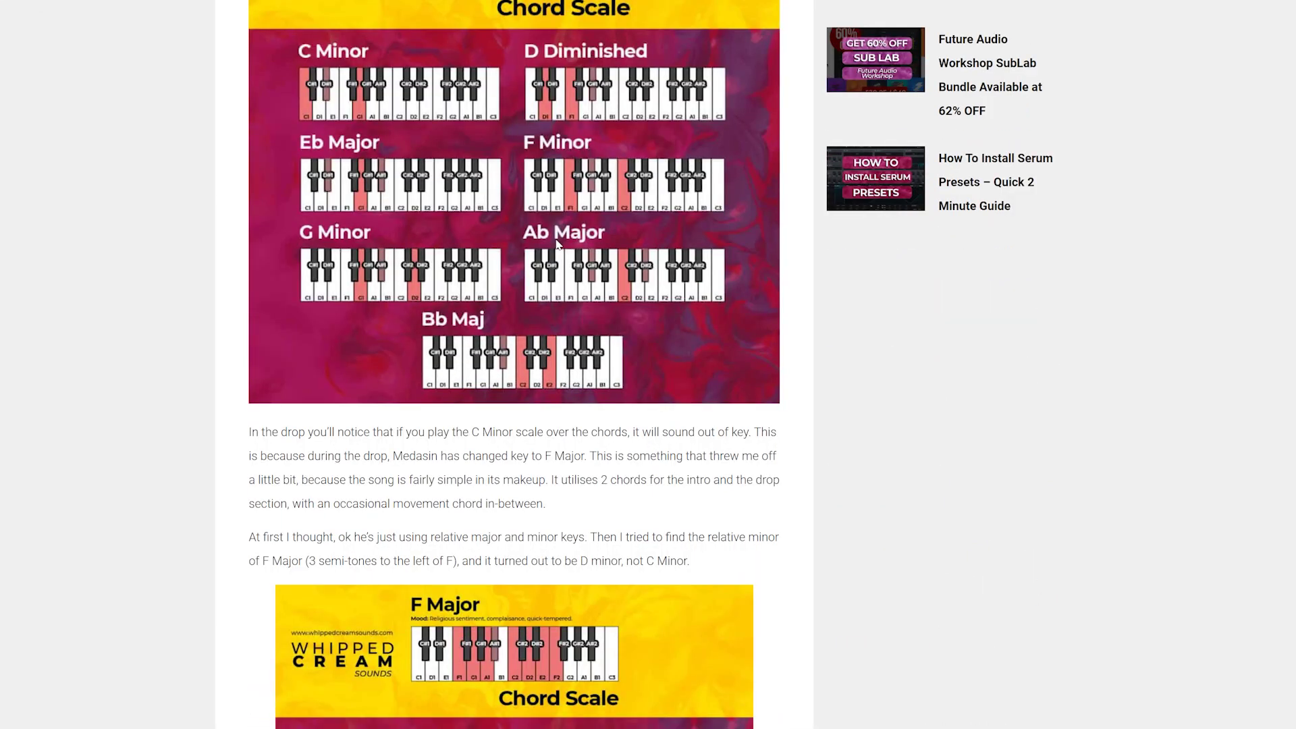
scroll(558, 244, down, 15)
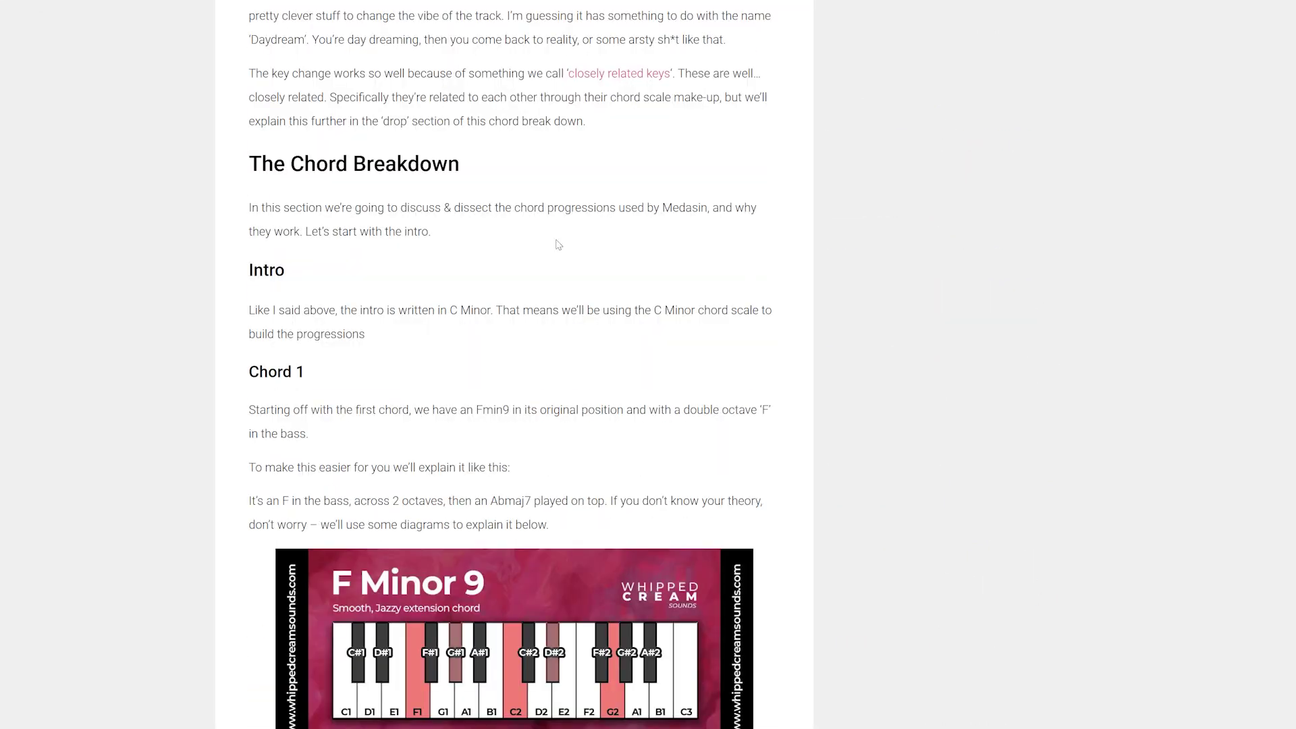
scroll(558, 244, down, 12)
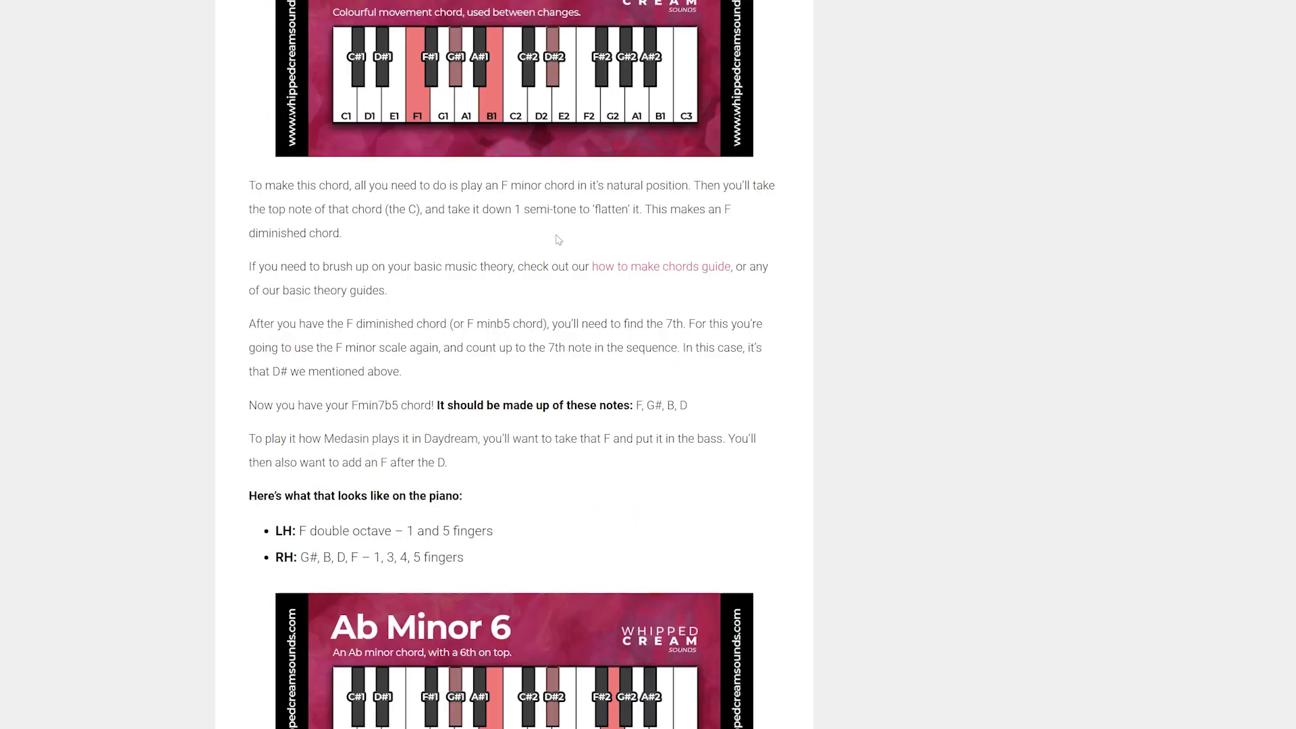
scroll(557, 240, down, 10)
scroll(557, 240, down, 11)
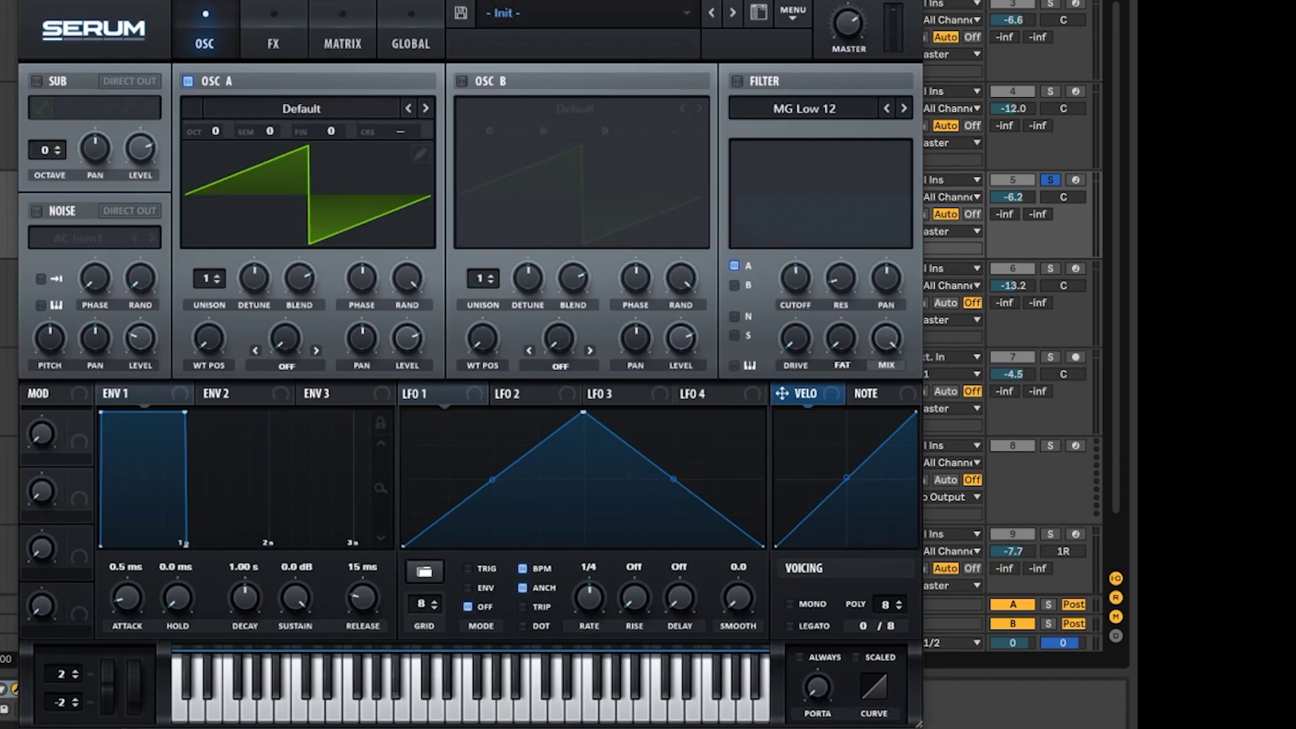
click(40, 80)
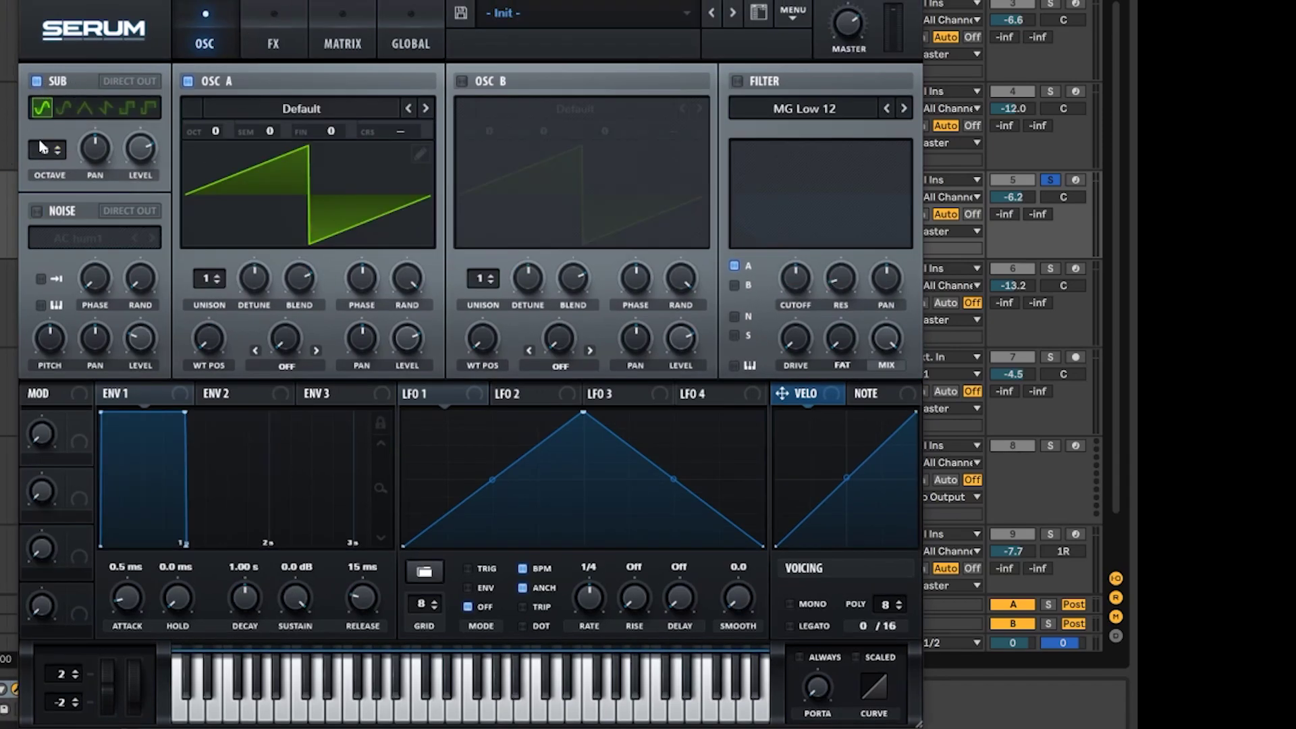
click(57, 154)
click(106, 108)
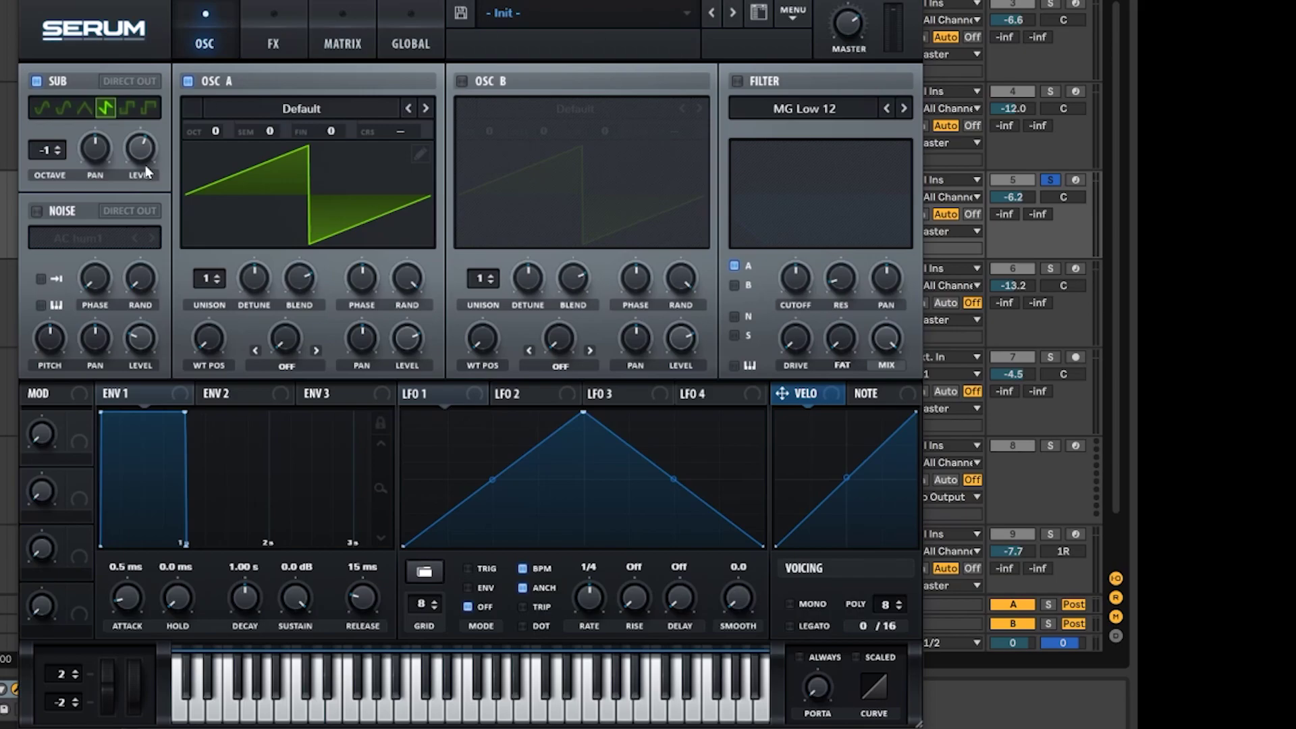
Enable noise with the Analog > J106 HP sample, pitch 74% and level 58%
click(37, 211)
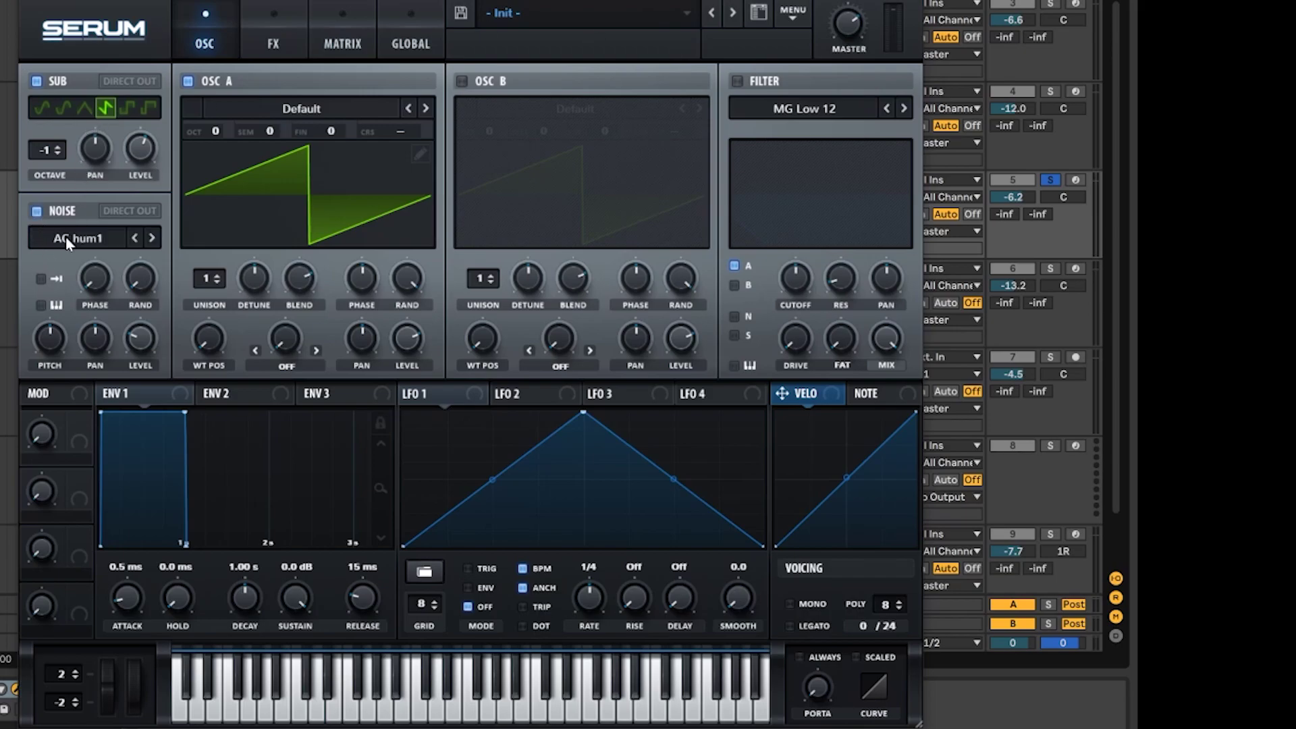
click(68, 240)
mouse_move(95, 260)
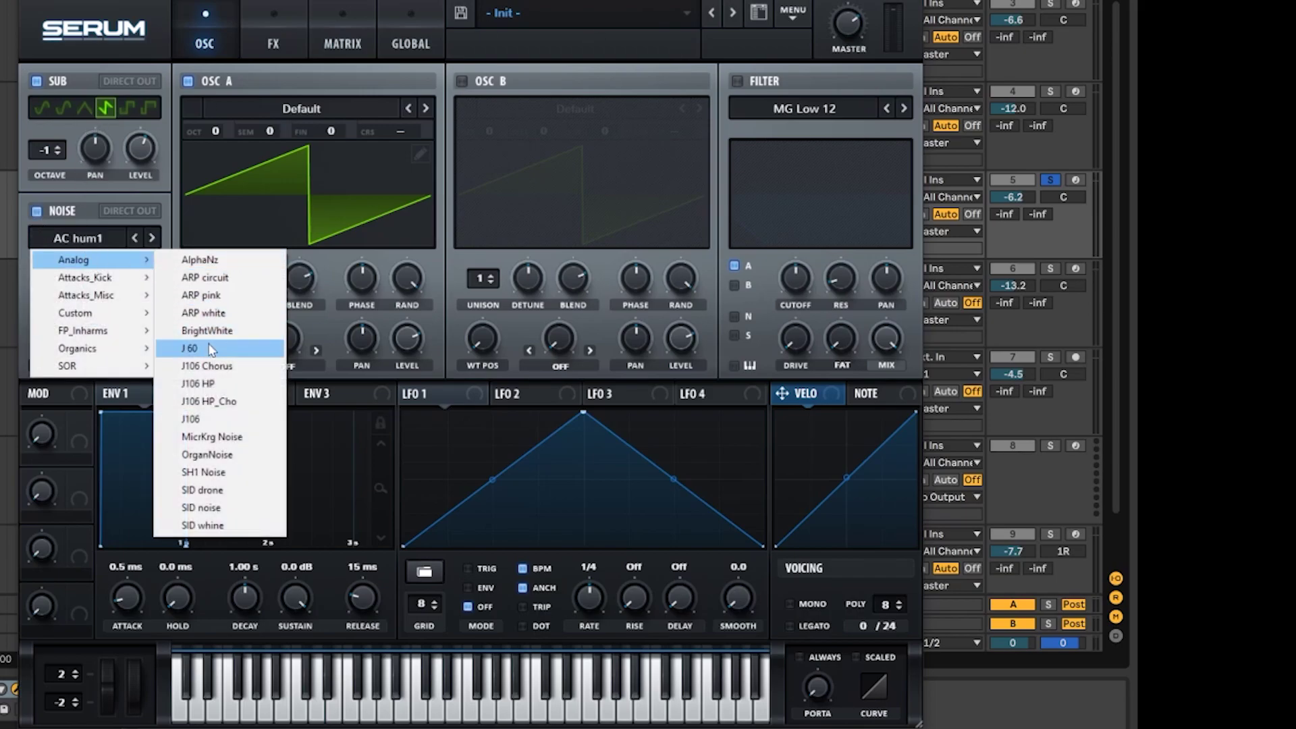
click(215, 384)
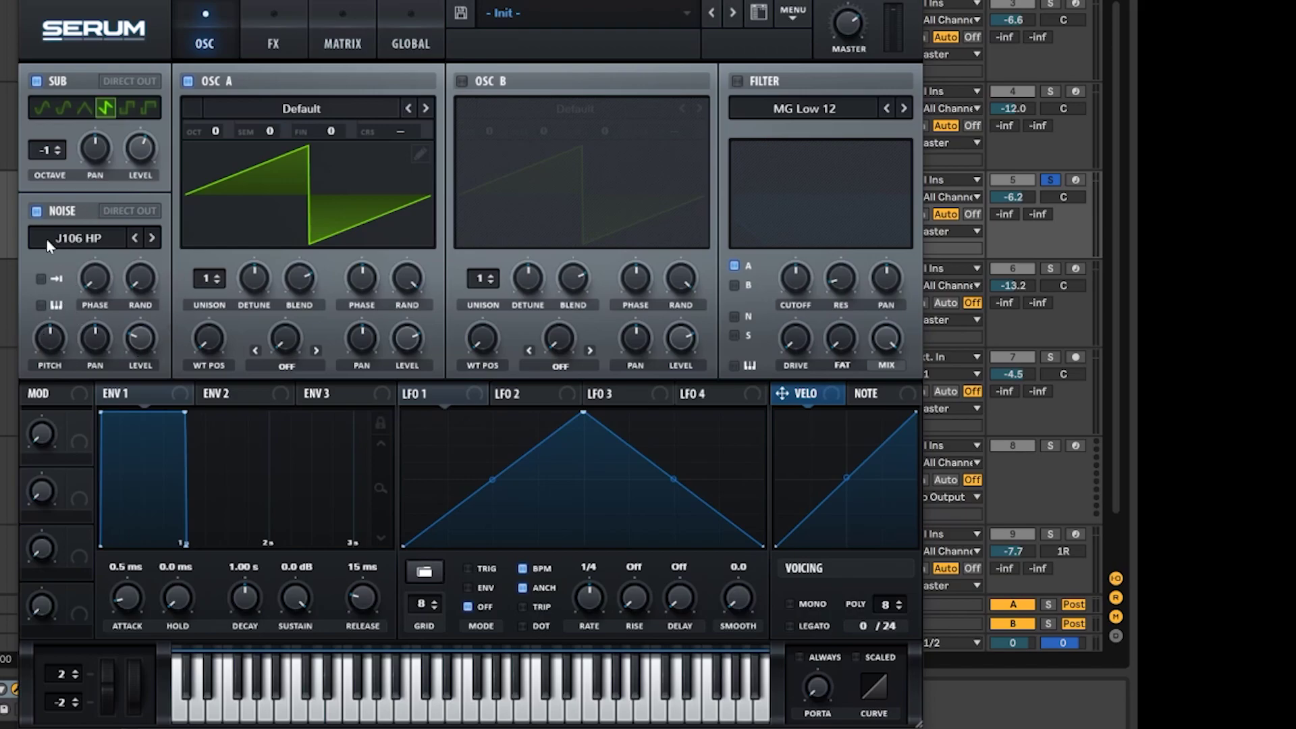
drag(64, 347, 73, 308)
drag(144, 345, 162, 295)
Load the Analog Basic Shapes wavetable into oscillator A and morph it to a square
click(270, 110)
mouse_move(256, 131)
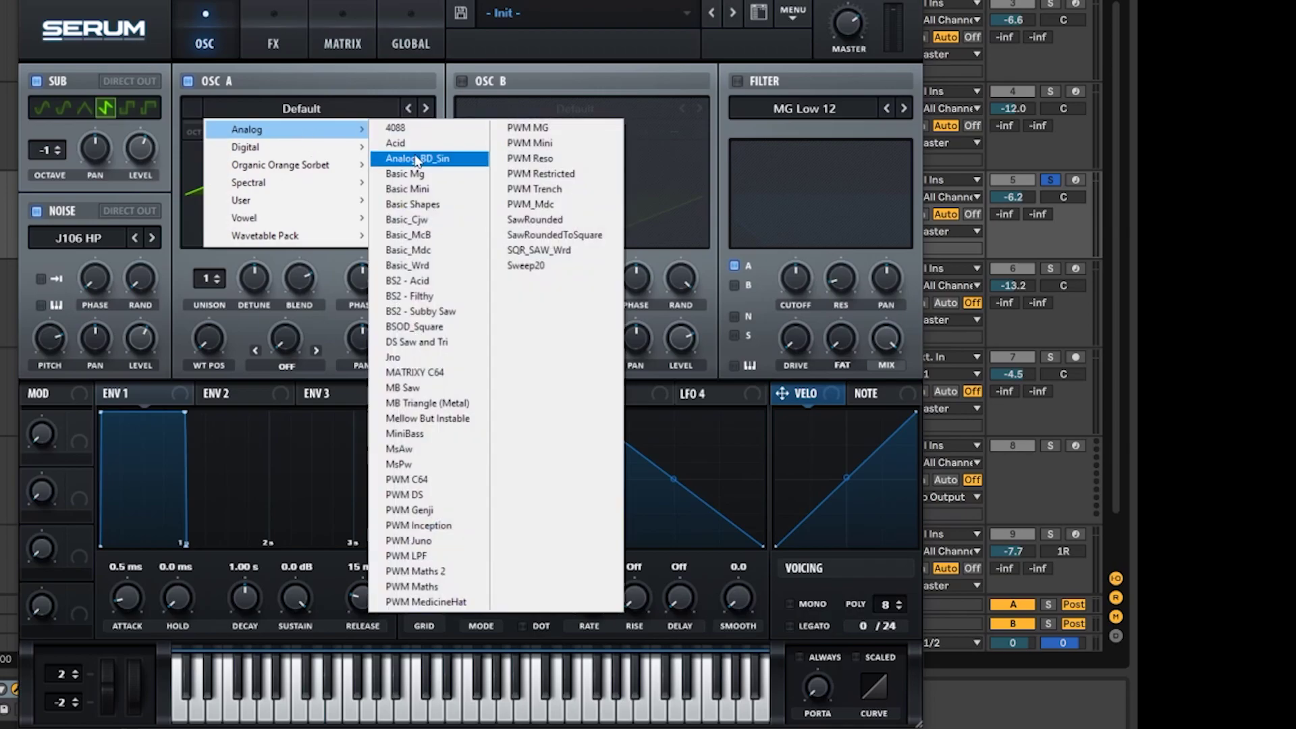
click(431, 205)
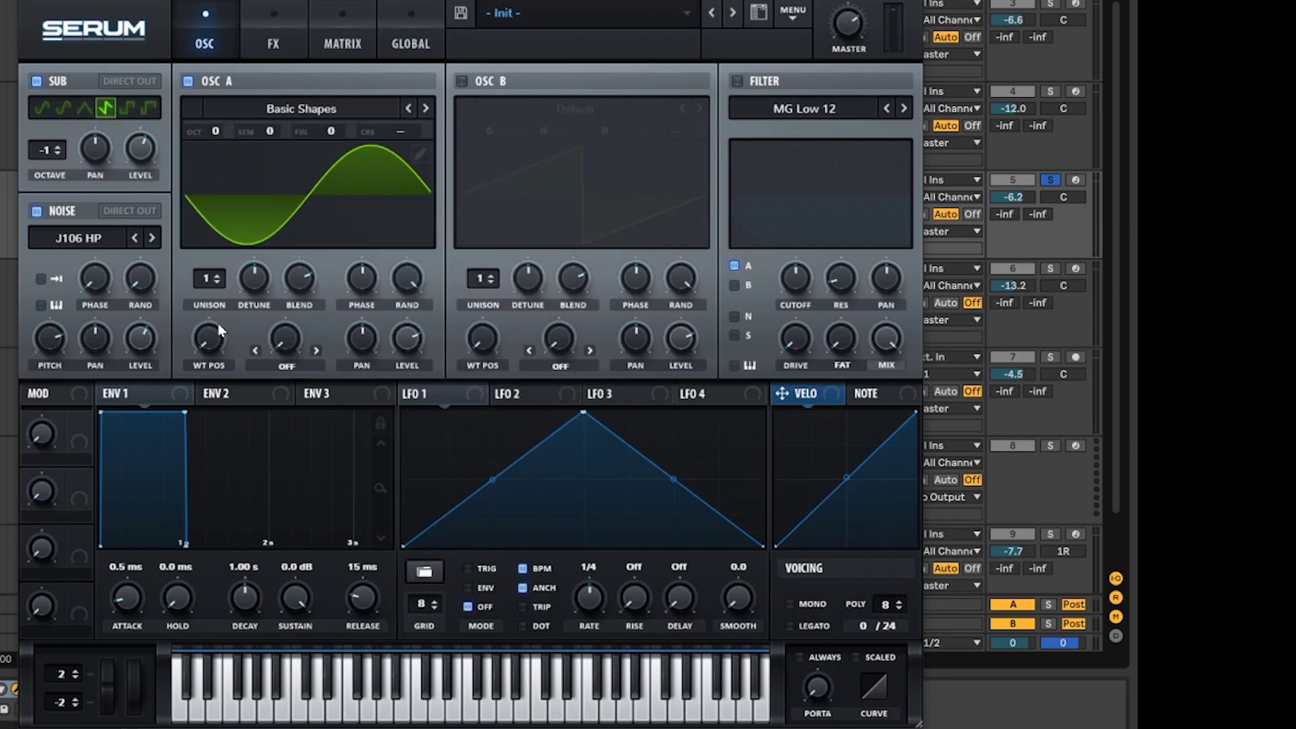
drag(217, 330, 228, 261)
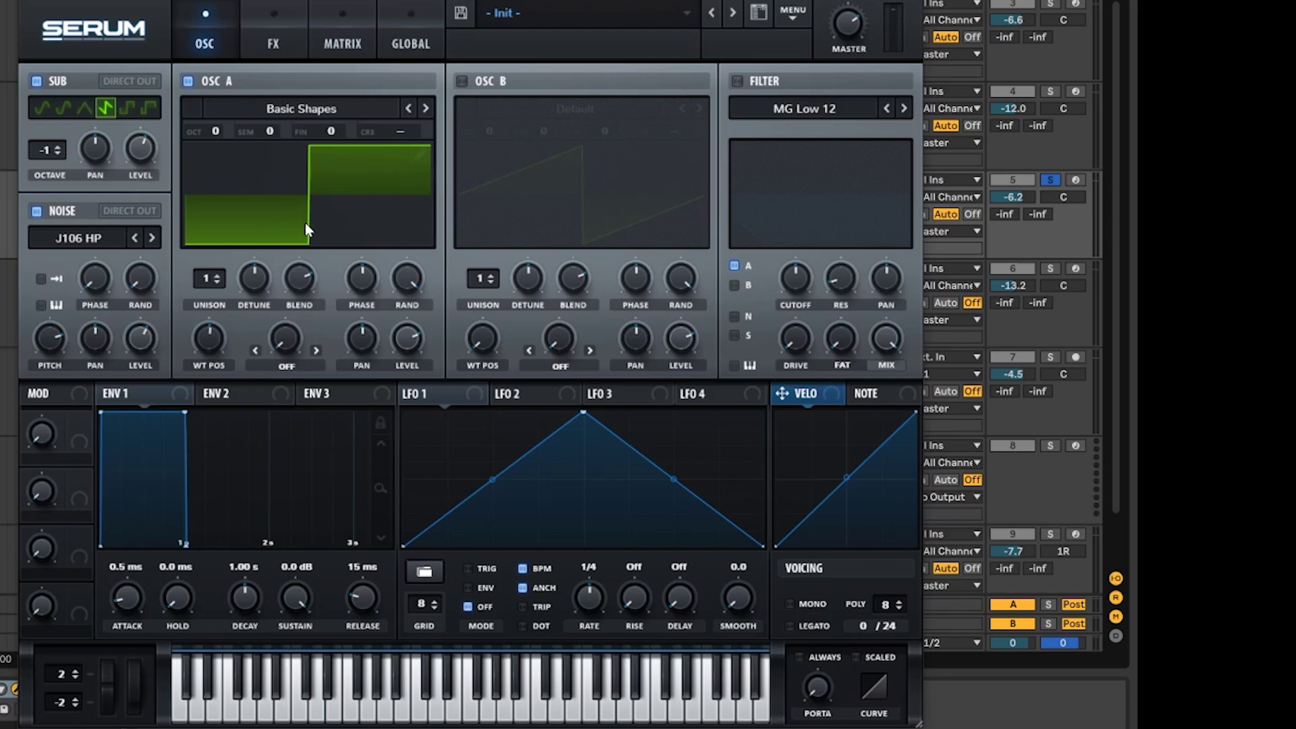
Give oscillator A 3 unison voices with lower detune and drop it to octave -1
click(214, 277)
click(215, 276)
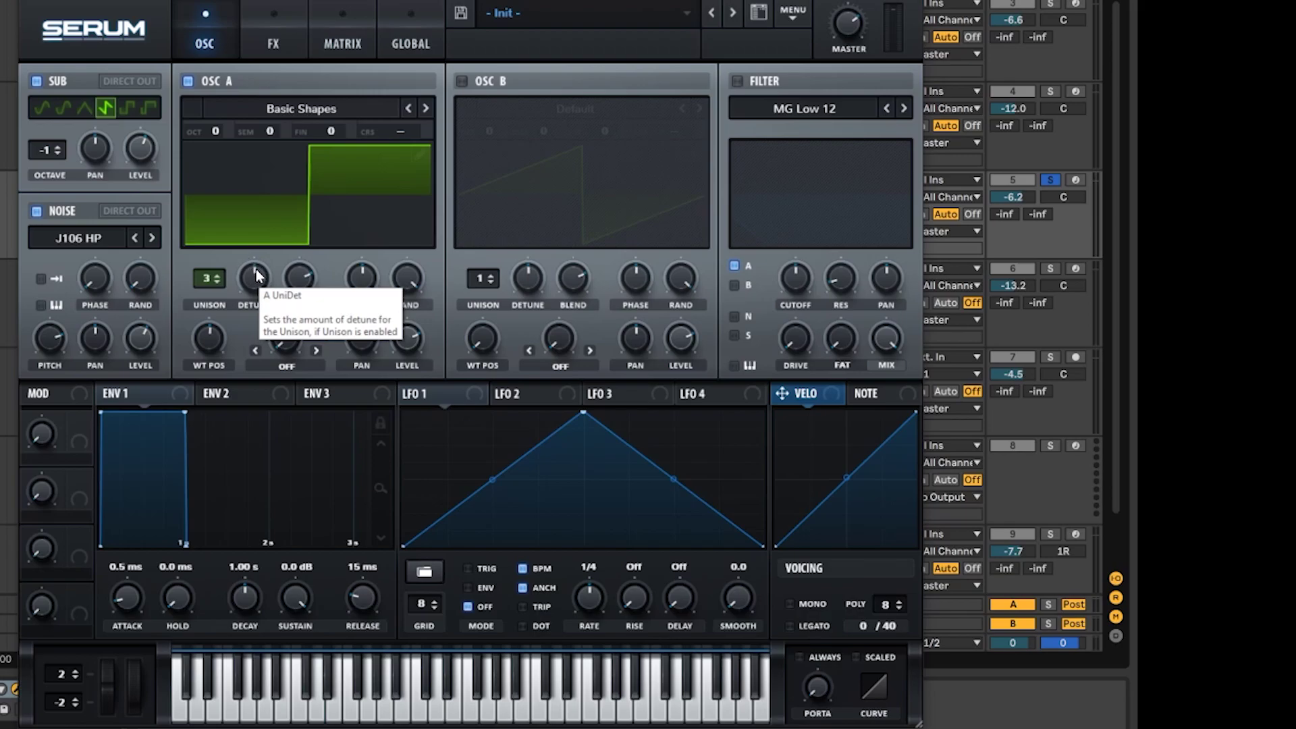
drag(253, 283, 257, 281)
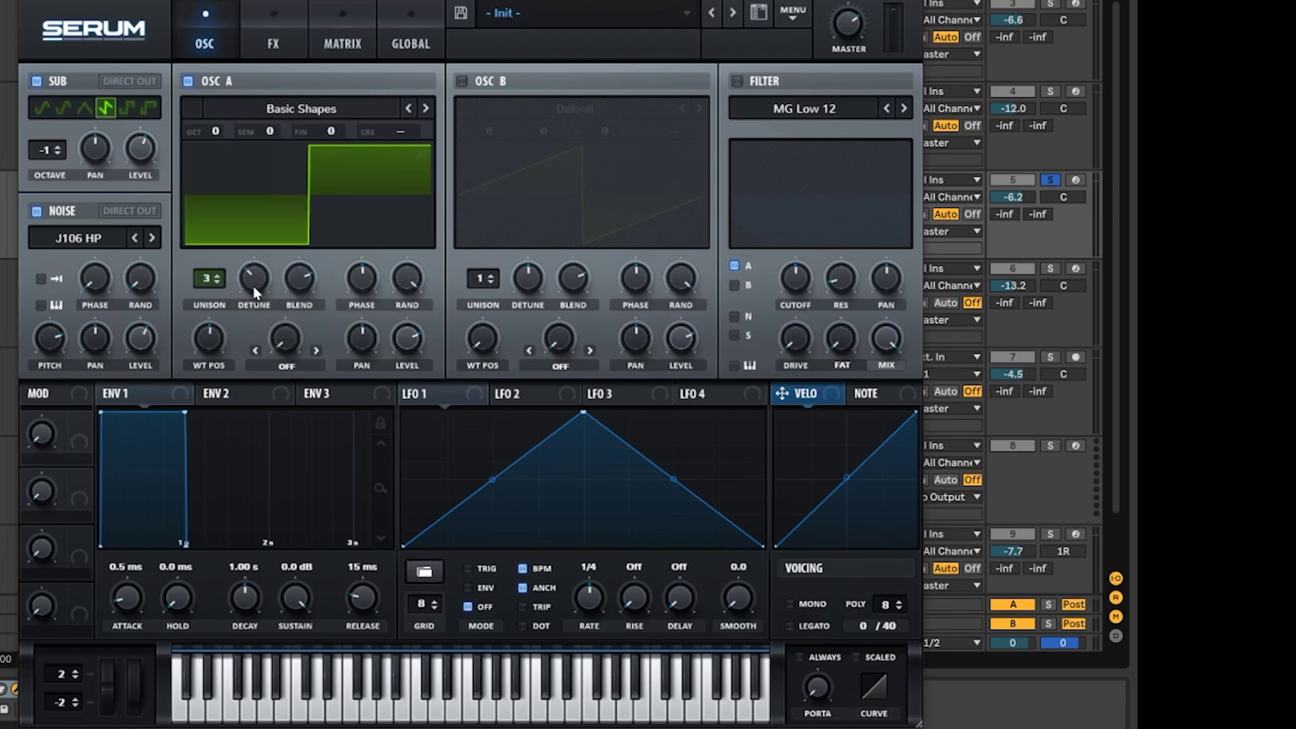
mouse_move(295, 305)
drag(217, 138, 233, 189)
Enable oscillator B with the Basic Shapes wavetable morphed to a triangle
click(462, 81)
click(539, 108)
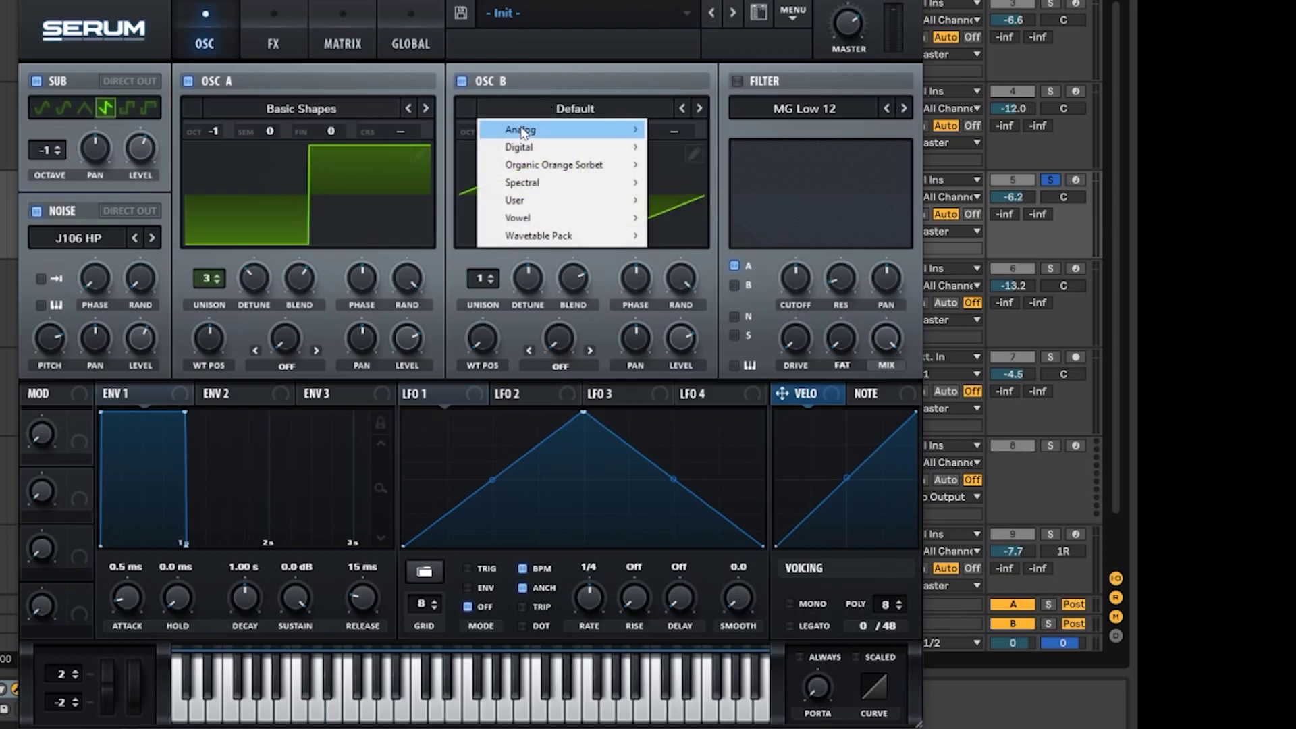
mouse_move(591, 131)
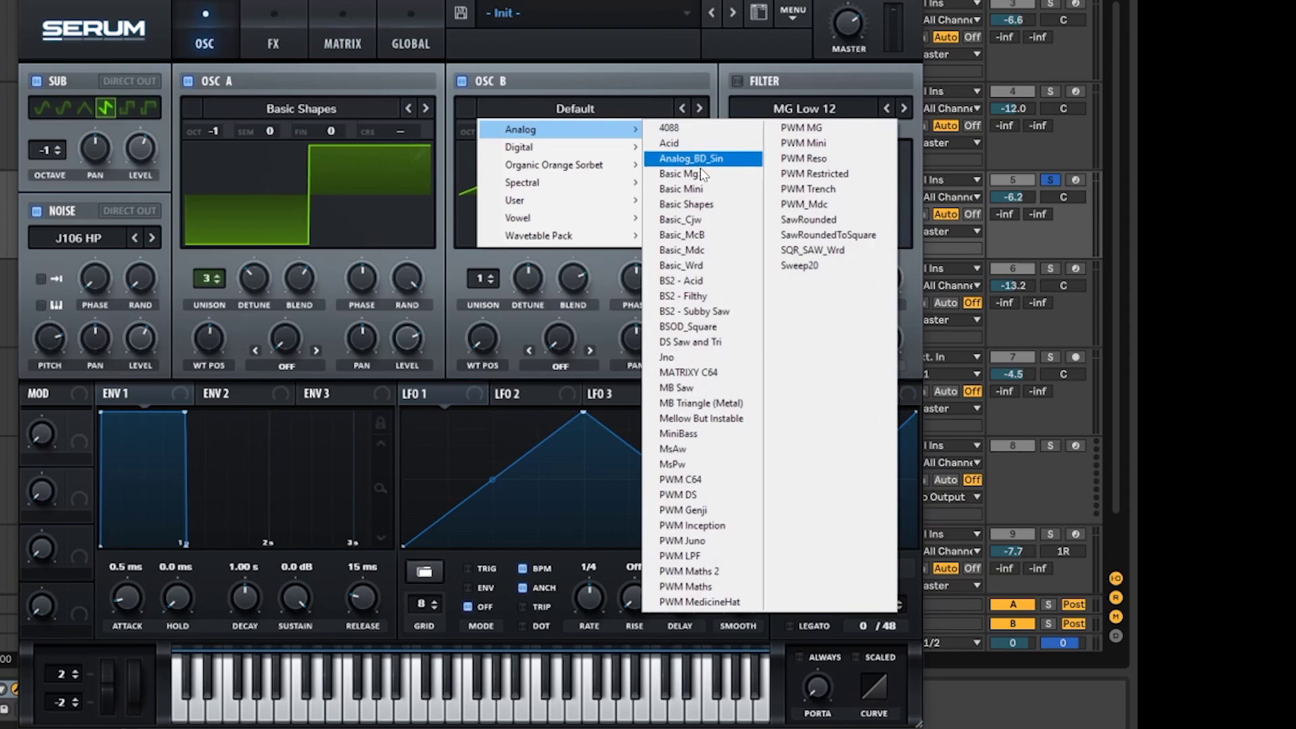
click(709, 205)
drag(482, 337, 496, 302)
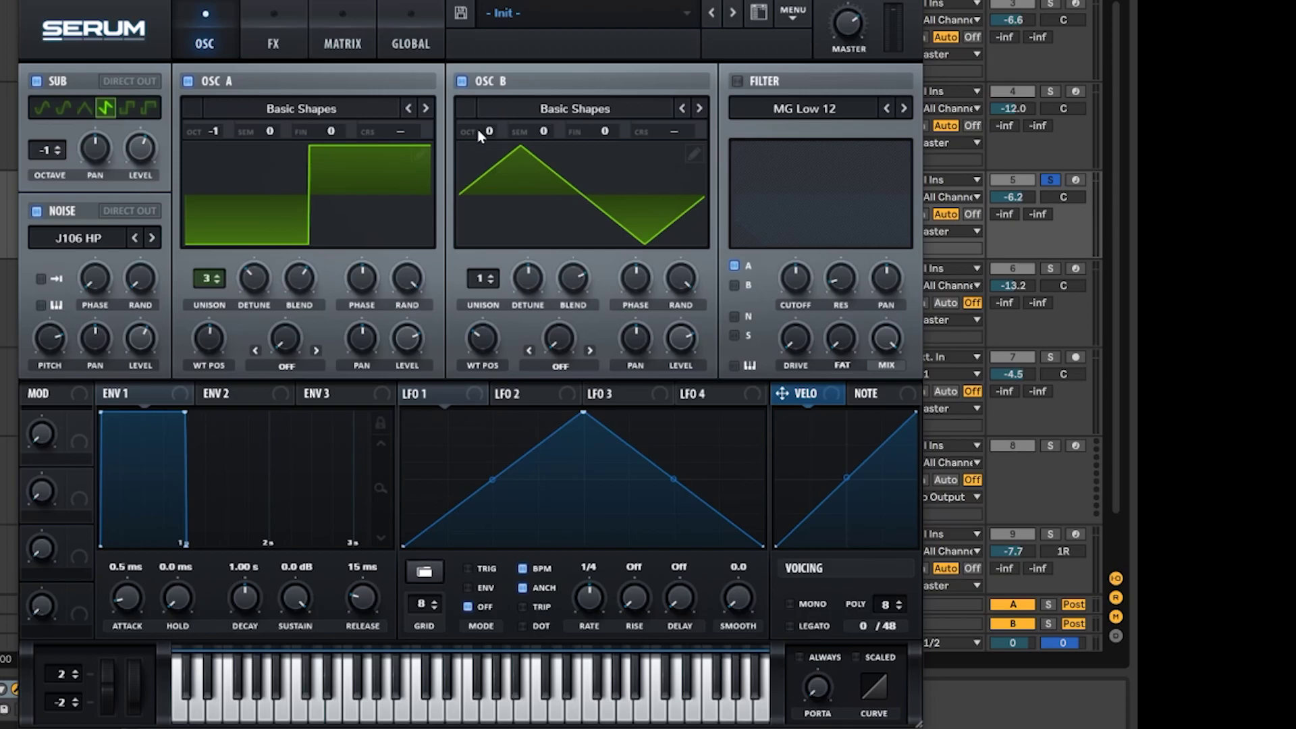
Raise oscillator B to octave +1 and give it 3 unison voices
drag(491, 133, 490, 118)
drag(480, 278, 581, 292)
mouse_move(531, 294)
Lower the Master knob from 47% to 34%
mouse_move(848, 23)
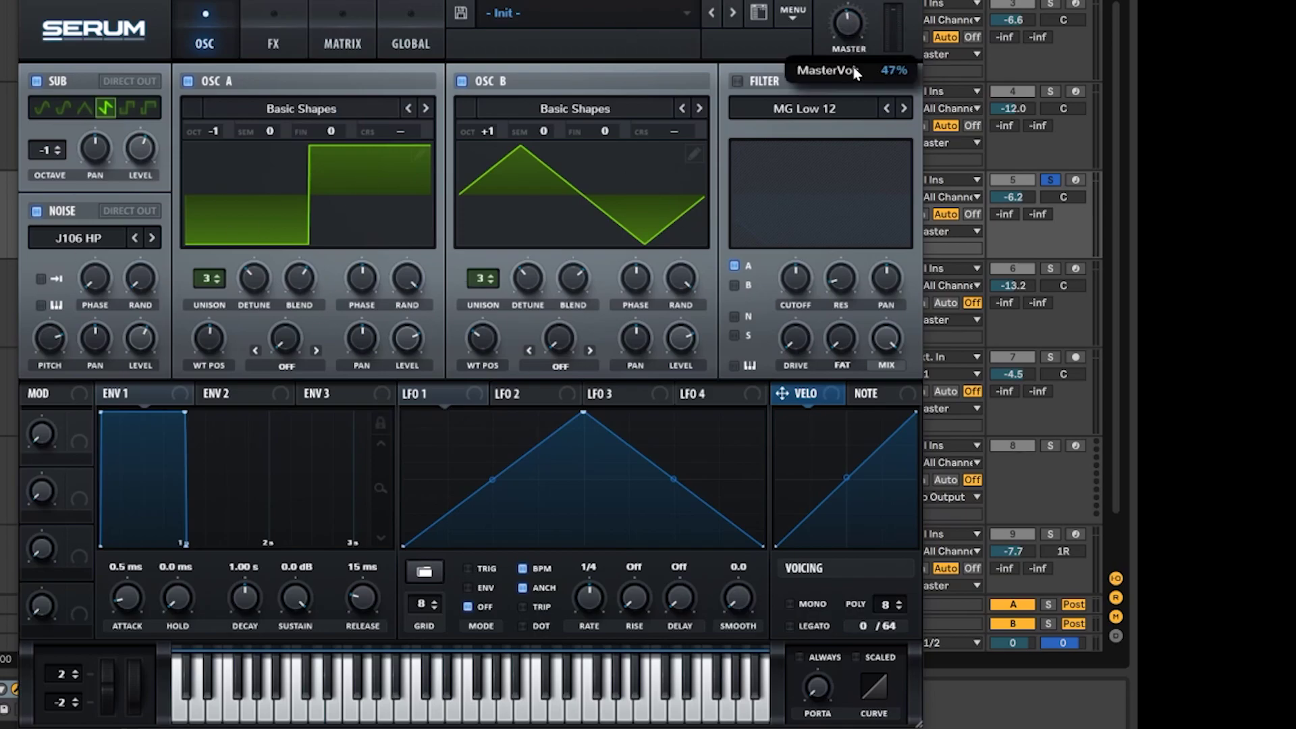
drag(854, 72, 859, 101)
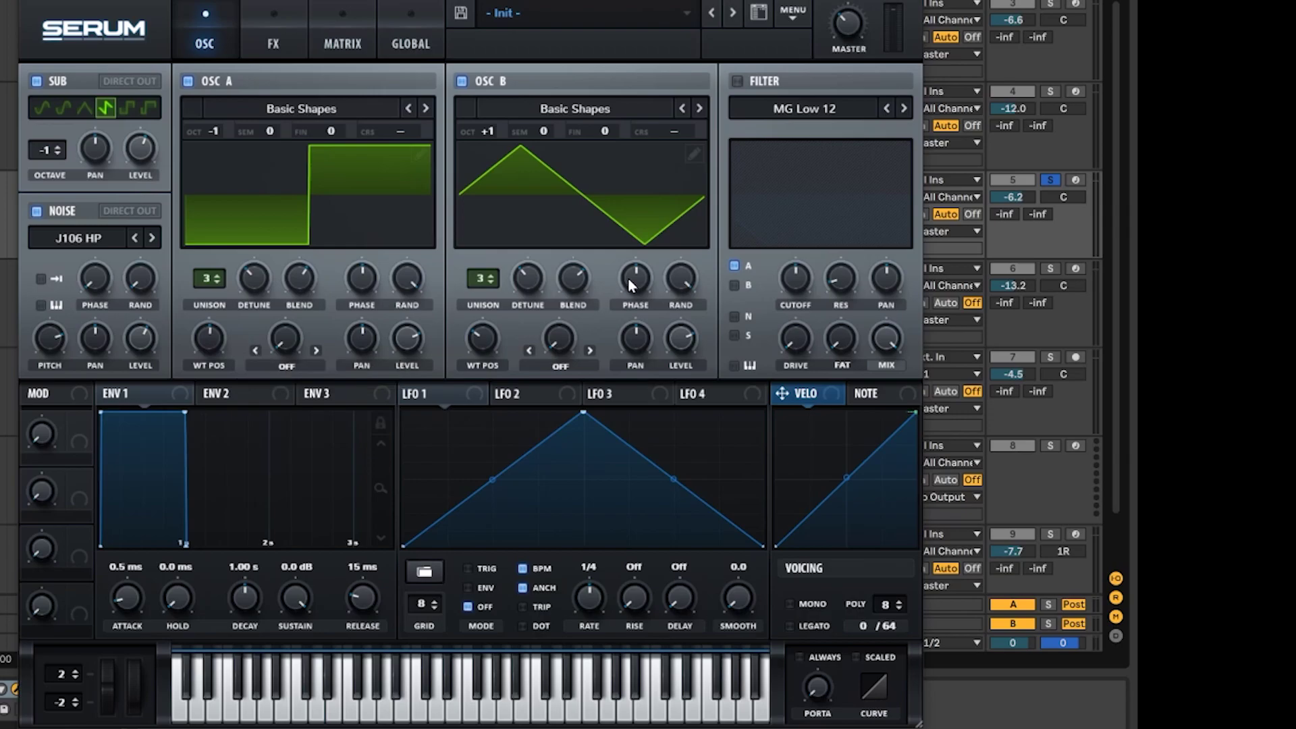
click(737, 81)
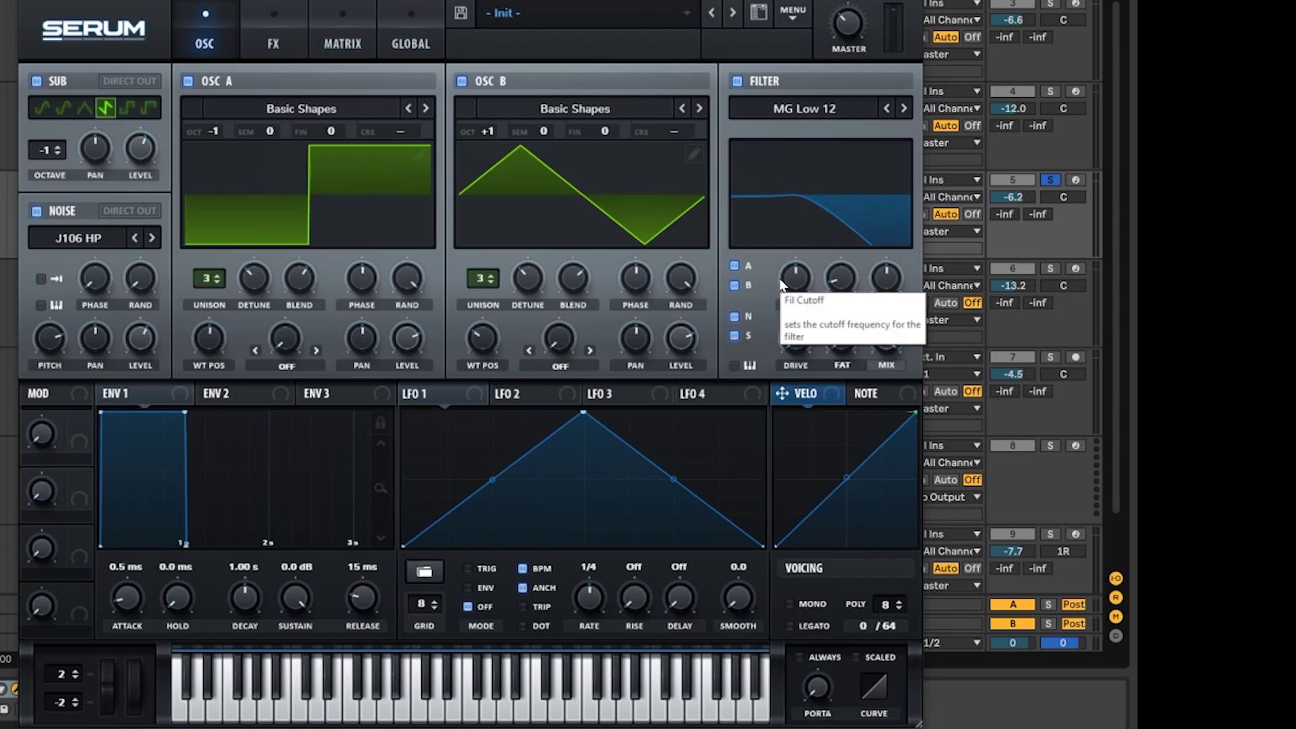
drag(781, 284, 782, 320)
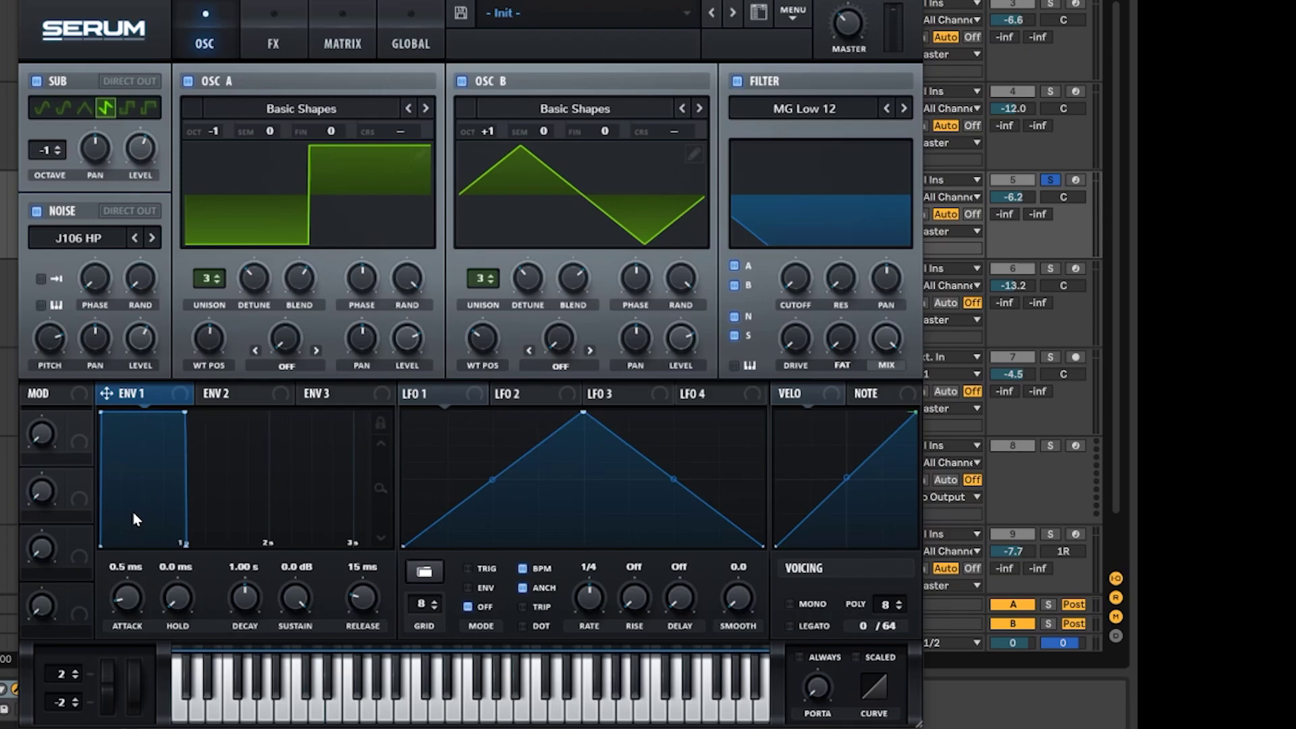
Set Env 1 to 132 ms attack, 300 ms decay, -16.9 dB sustain, 160 ms release, curved decay
drag(139, 596, 136, 570)
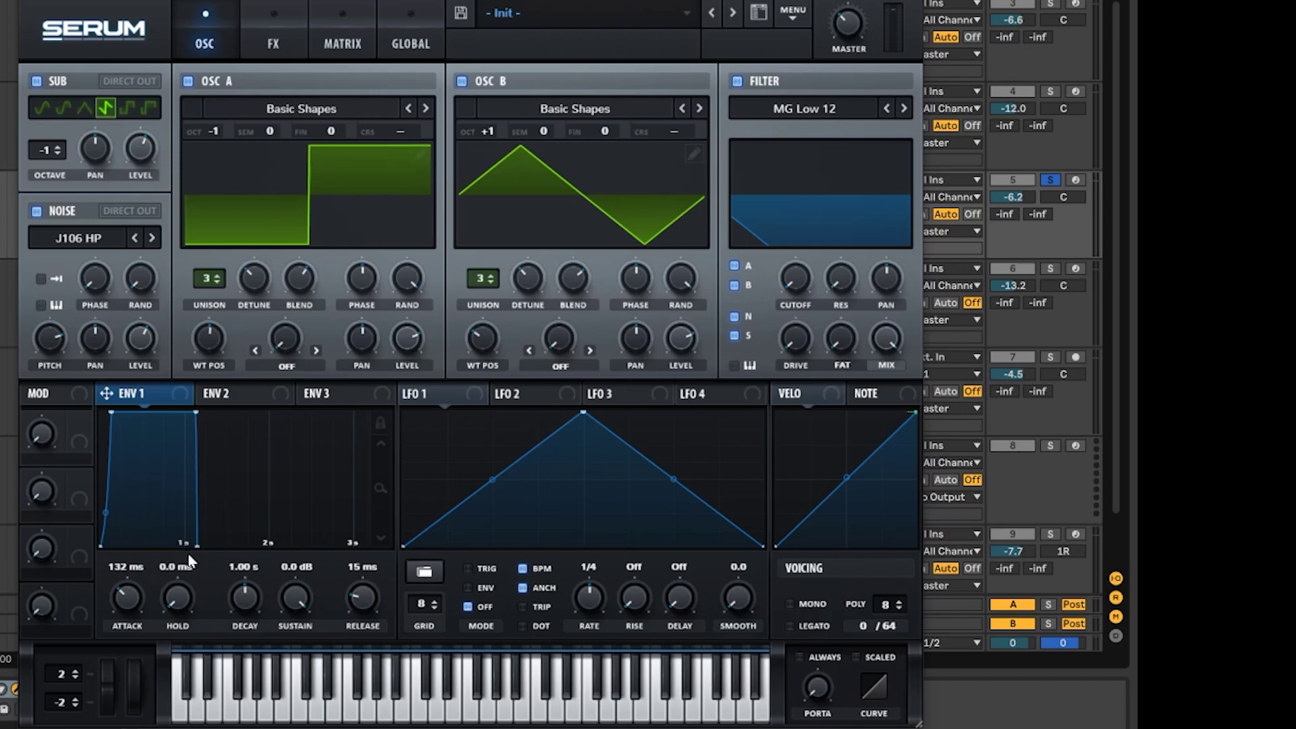
drag(196, 411, 124, 504)
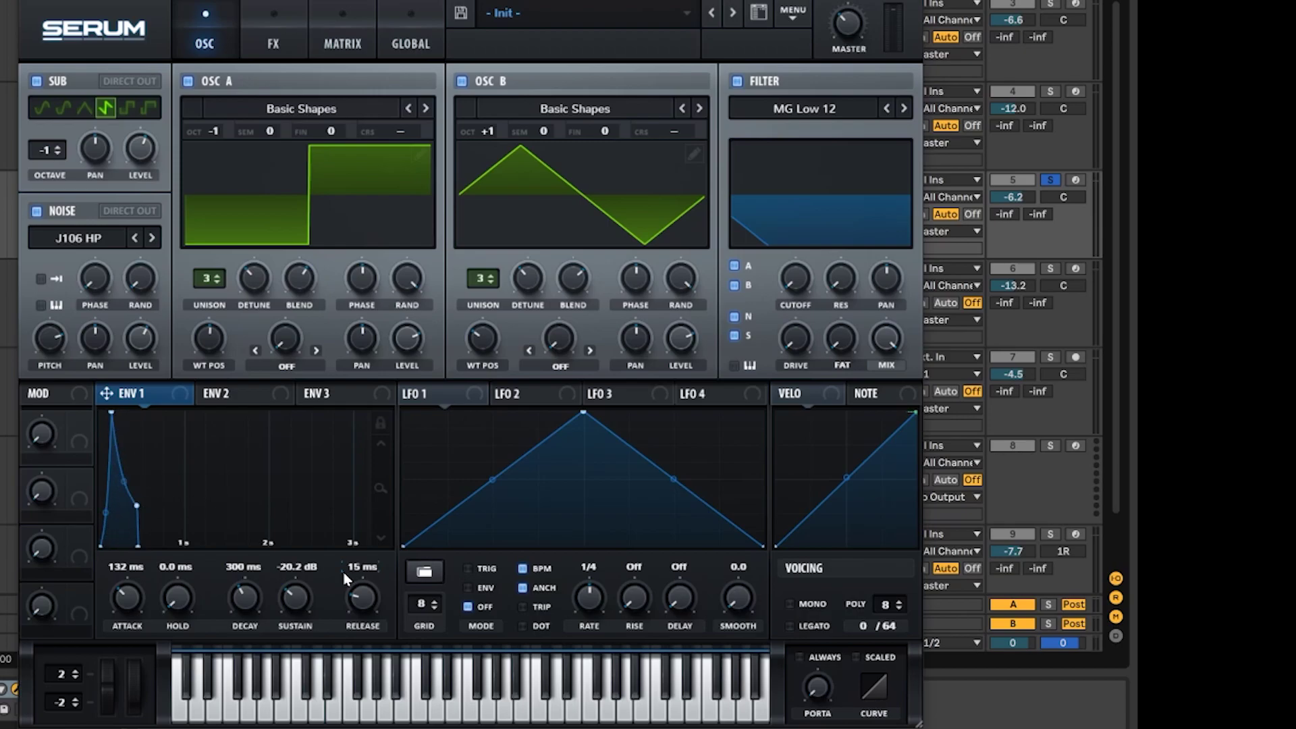
drag(364, 579, 365, 576)
mouse_move(122, 484)
mouse_down()
mouse_move(132, 472)
mouse_move(138, 492)
mouse_move(132, 465)
mouse_move(125, 484)
mouse_move(129, 453)
mouse_move(120, 506)
mouse_up()
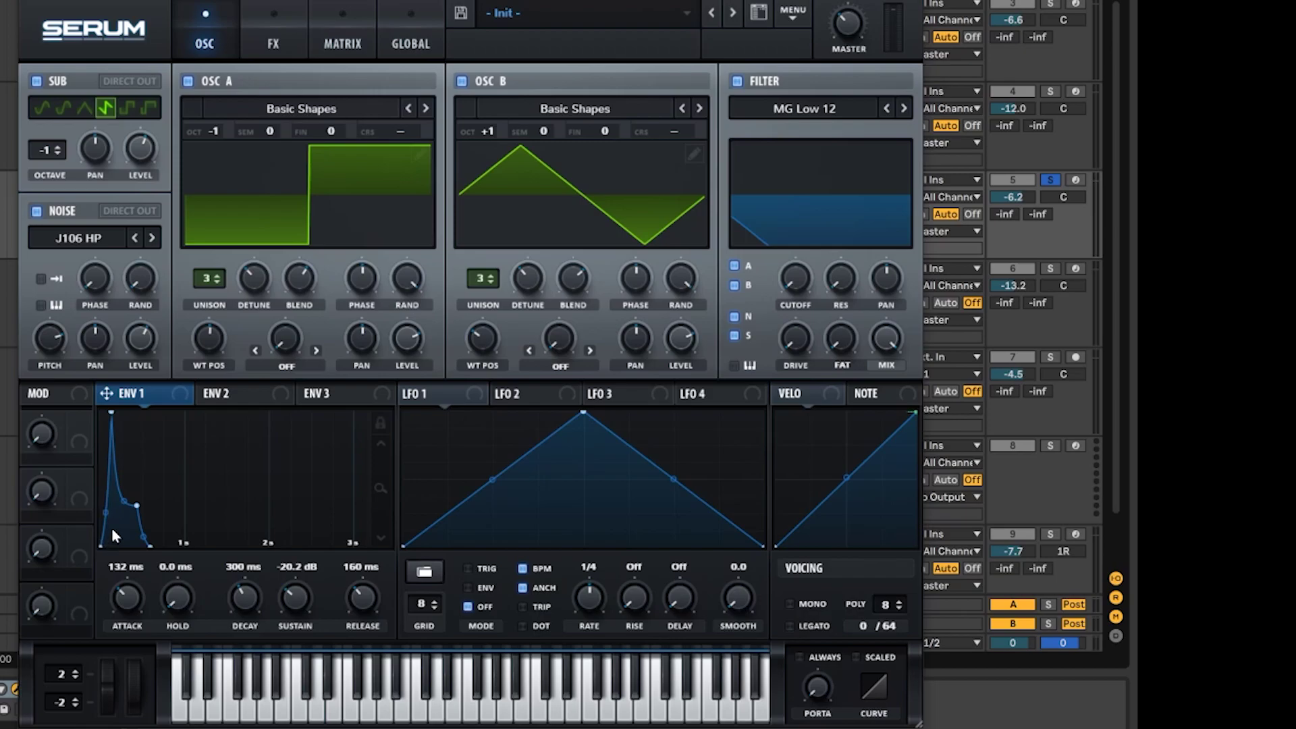
drag(297, 593, 301, 593)
drag(132, 500, 132, 483)
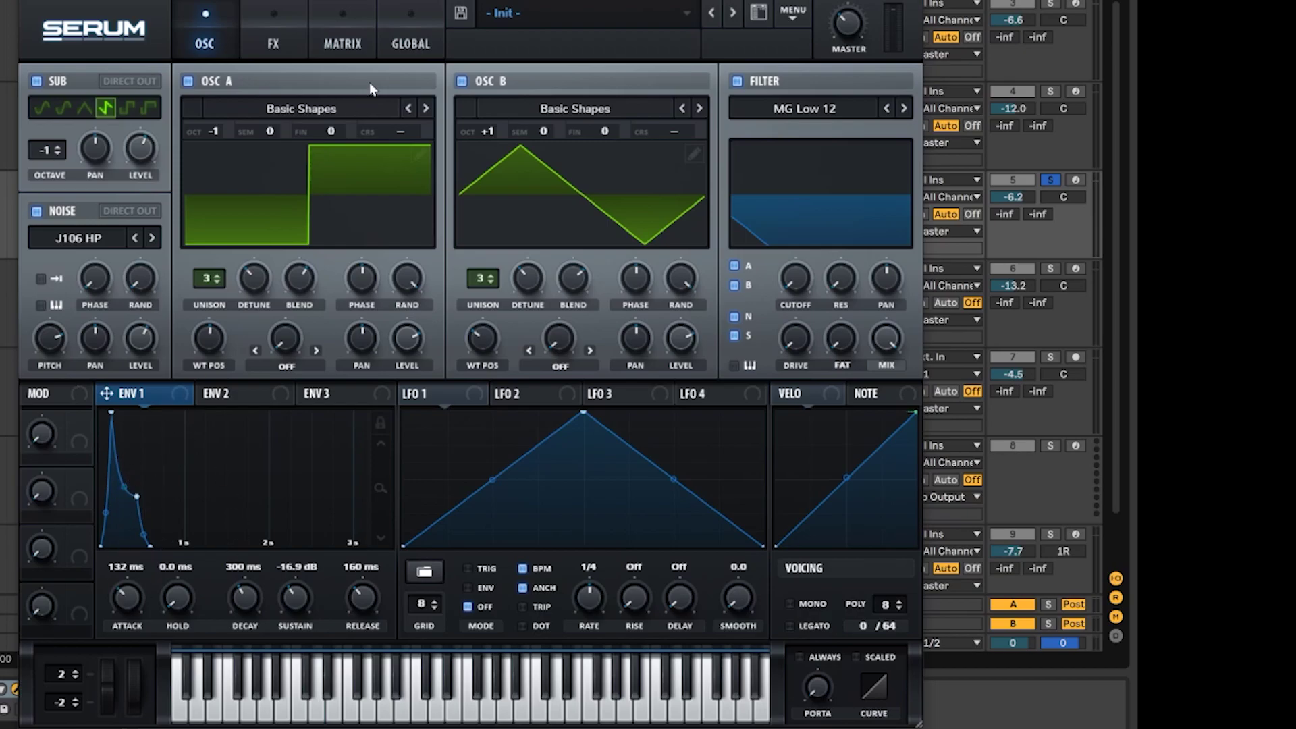
mouse_move(776, 2)
mouse_down()
mouse_move(823, 8)
mouse_move(757, 14)
mouse_up()
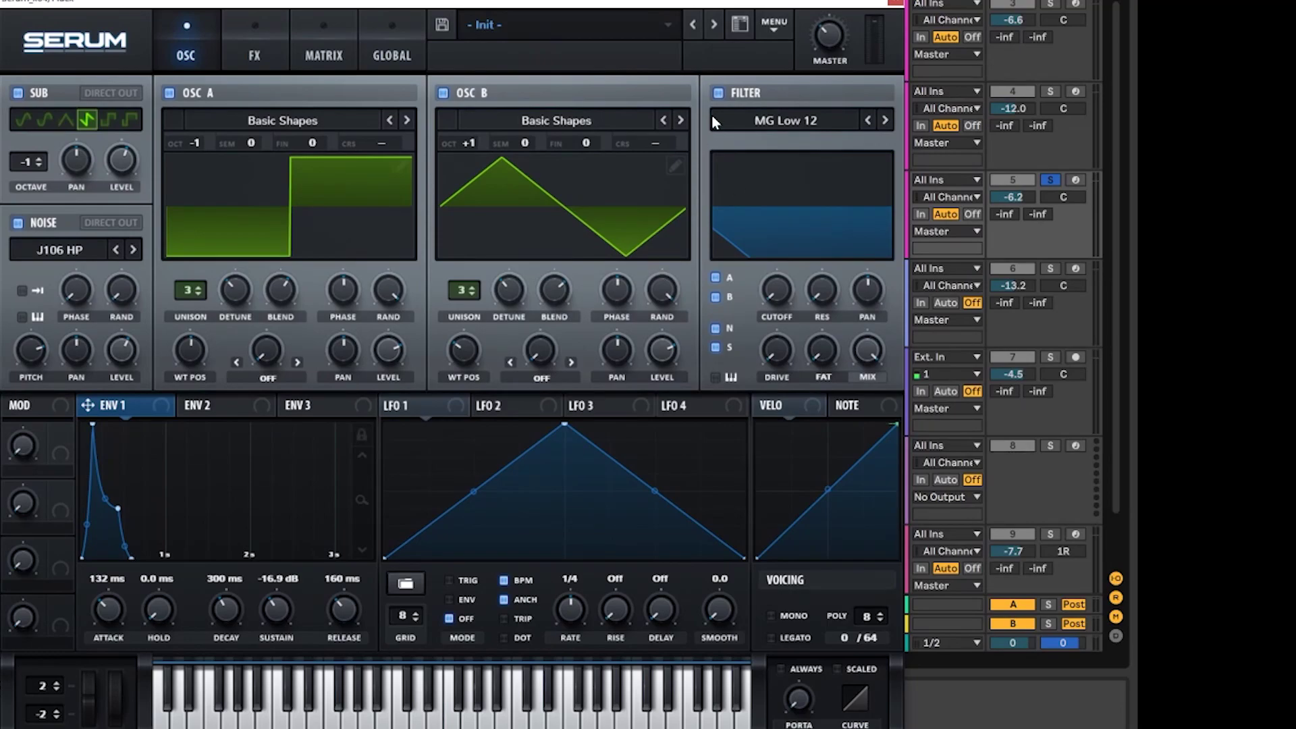
Disable the MG Low 12 filter module
click(719, 94)
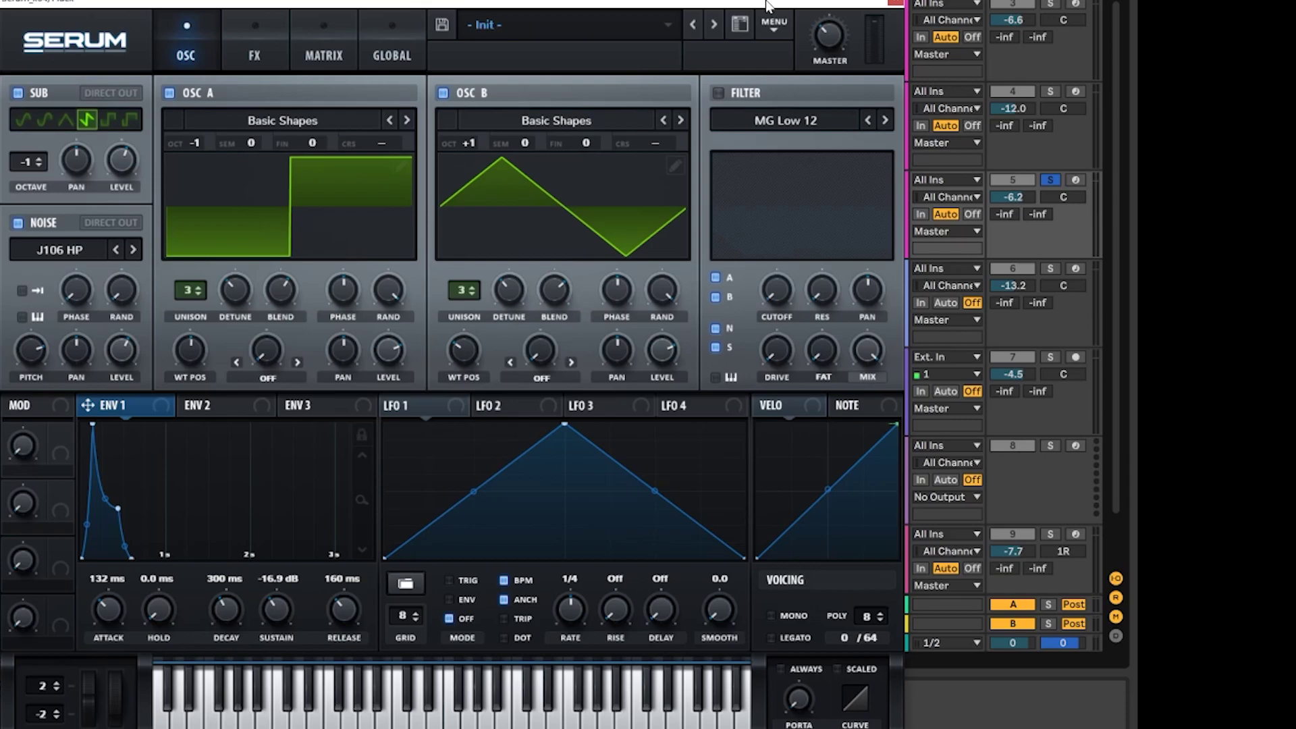
With the filter back on, give Env 2 141 ms attack, 446 ms decay, 41.67% sustain, 150 ms release
click(262, 409)
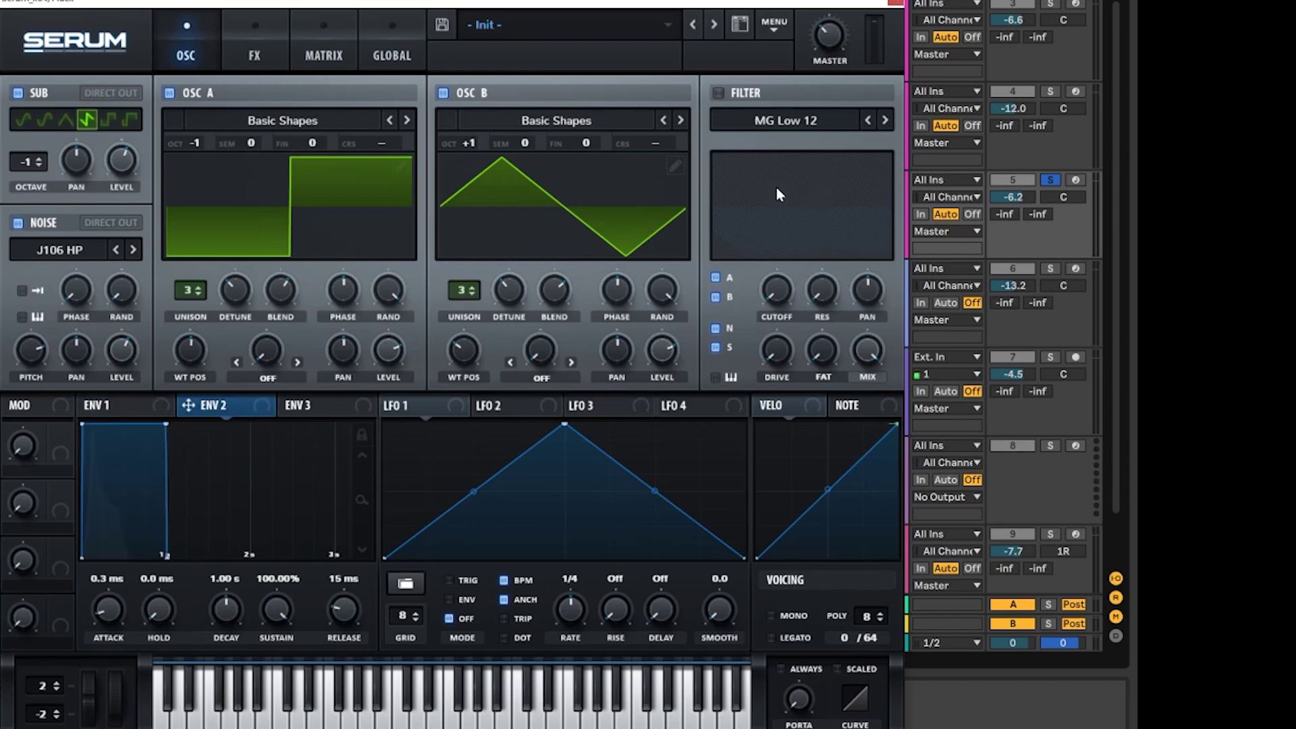
click(743, 98)
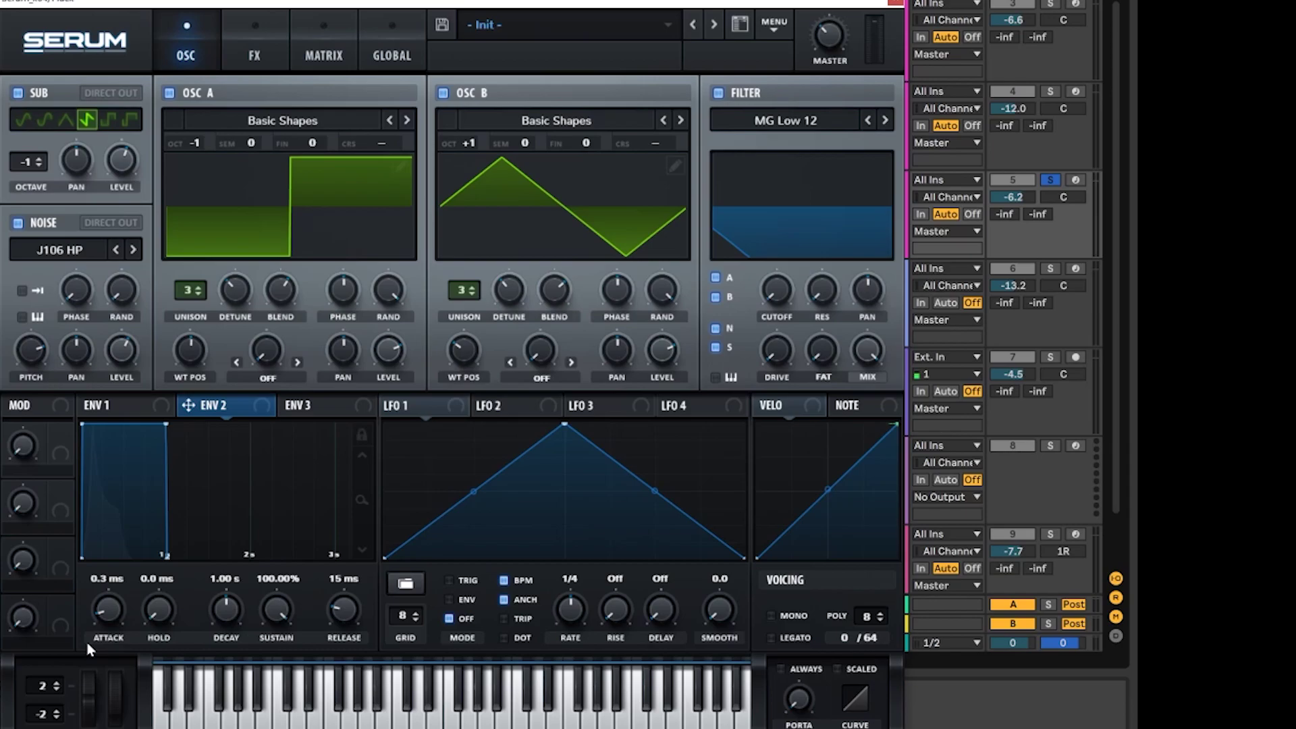
drag(108, 618, 130, 574)
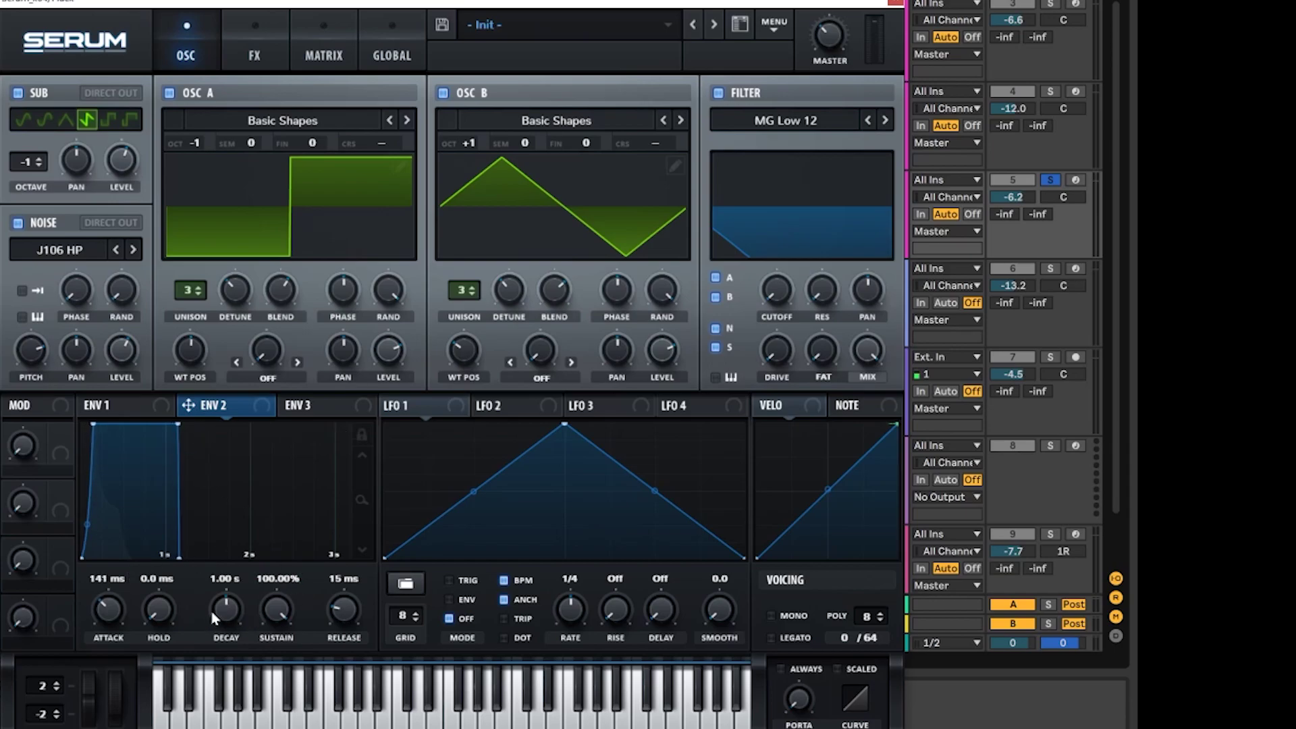
drag(221, 613, 224, 620)
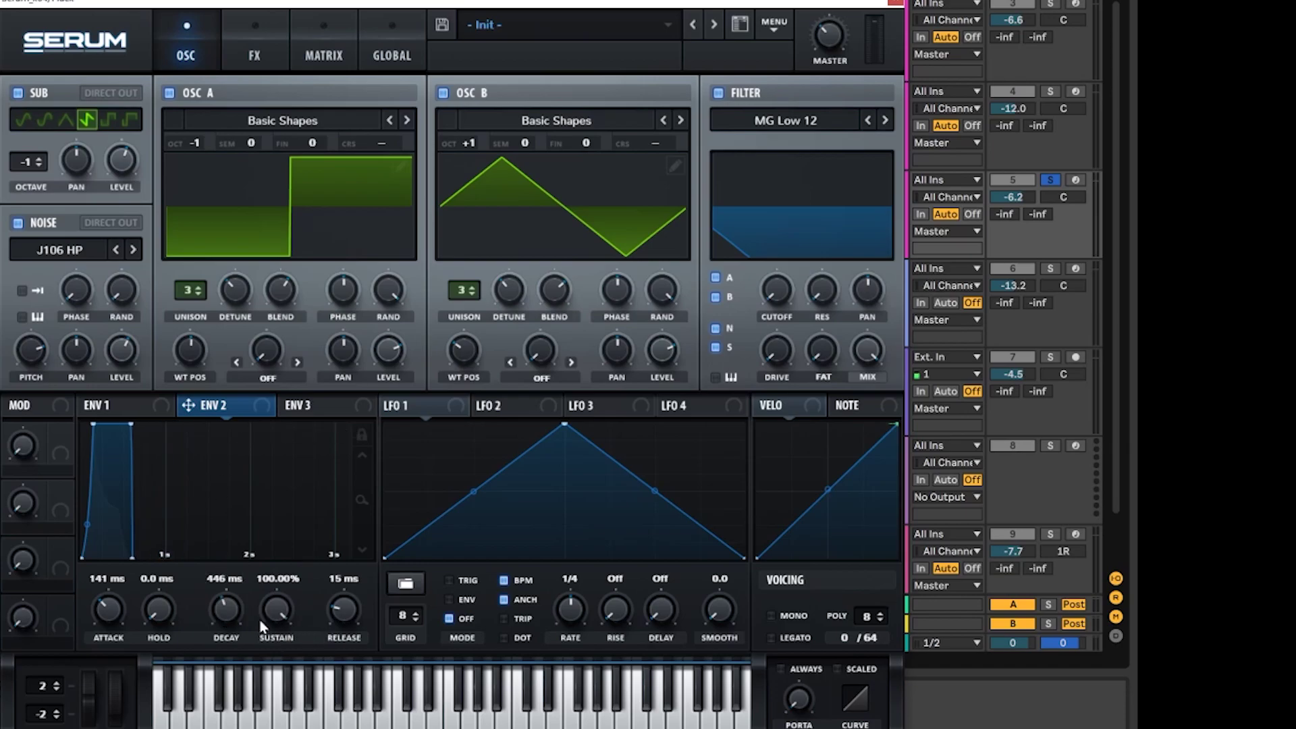
drag(283, 605, 276, 716)
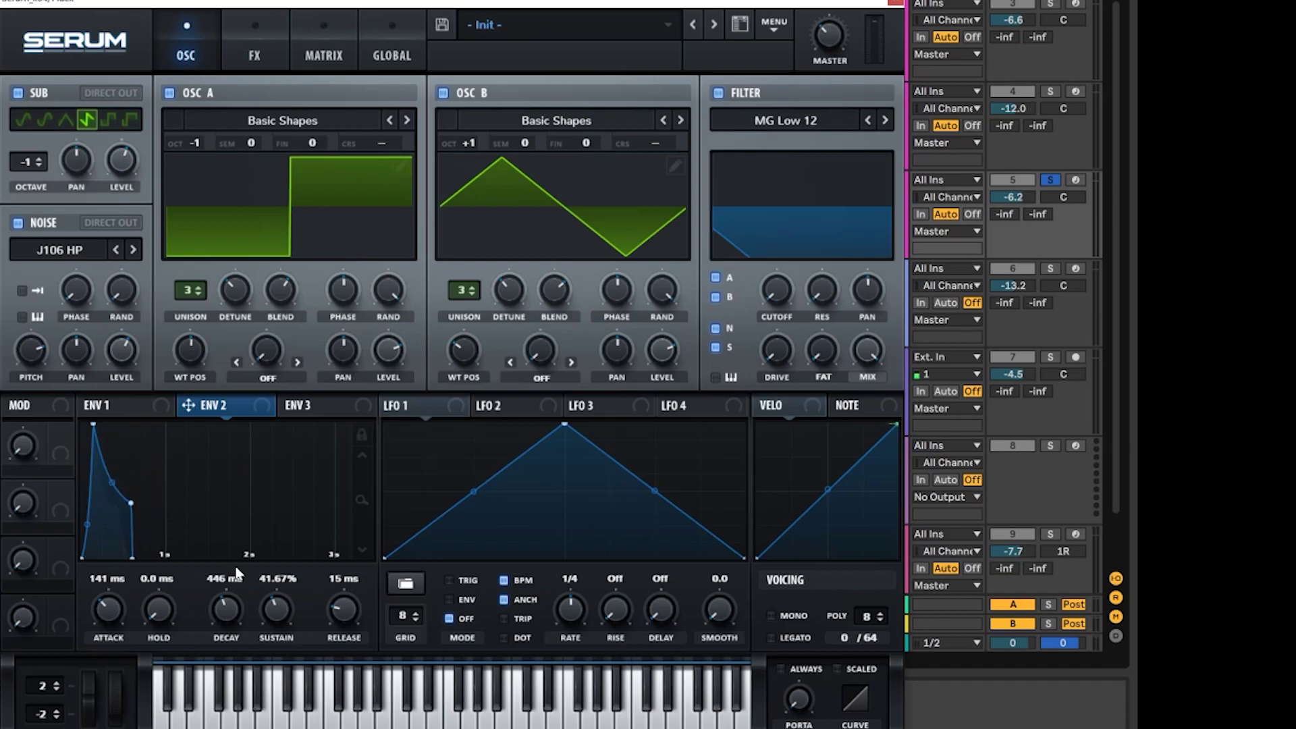
drag(348, 611, 358, 601)
Route Env 2 to filter cutoff, make it bipolar in the Matrix, and lower its depth to 57
drag(120, 480, 120, 486)
drag(193, 410, 781, 297)
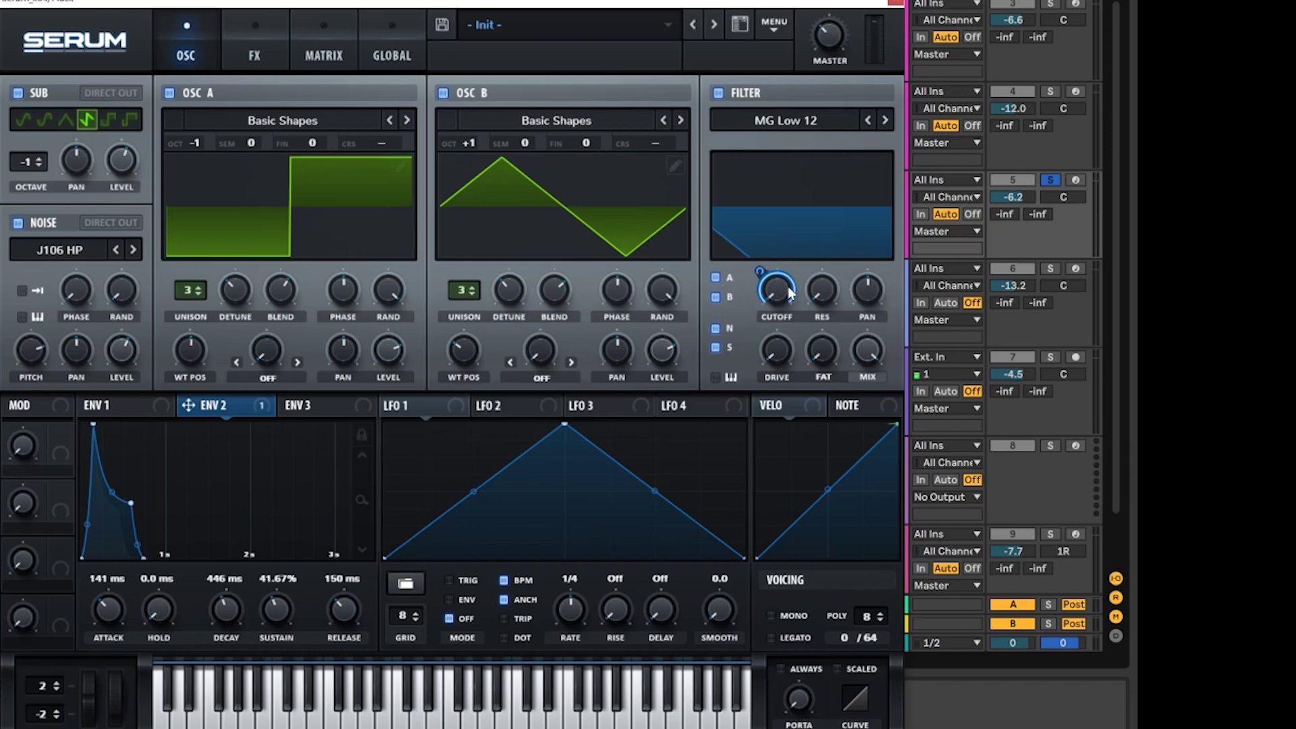
click(253, 64)
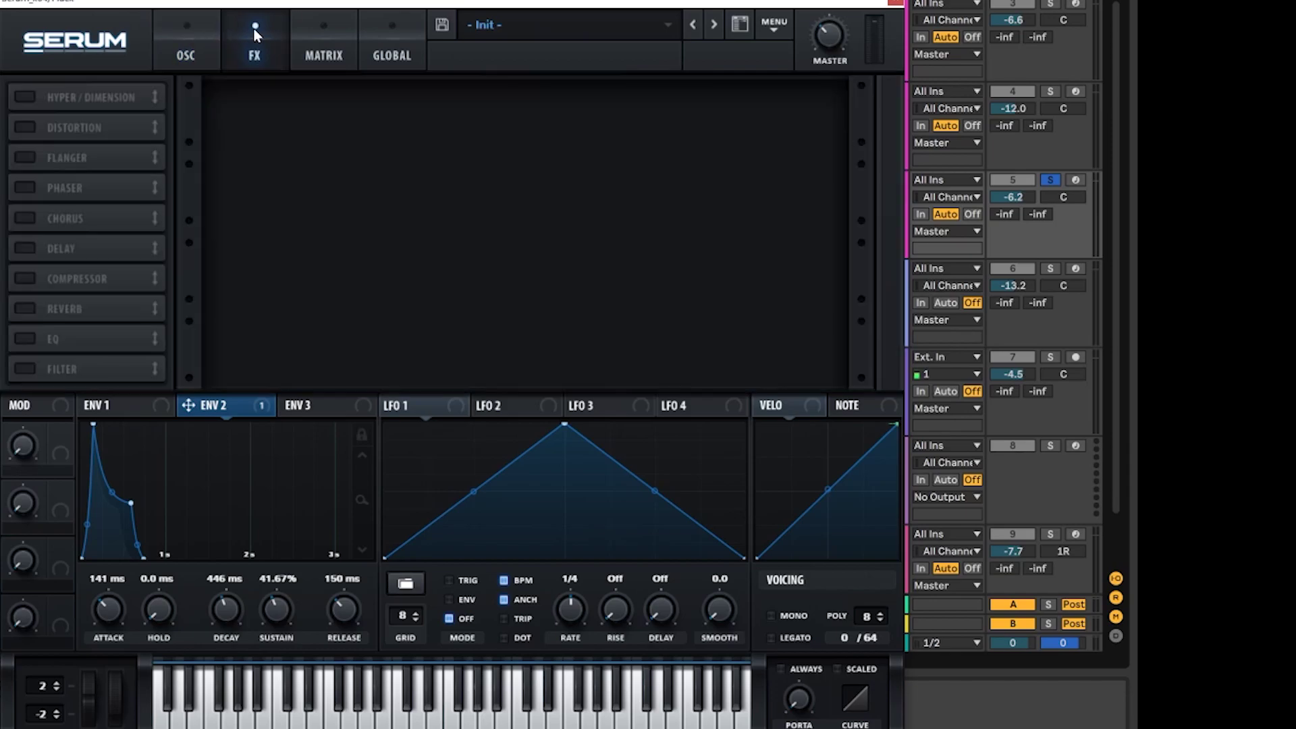
click(323, 65)
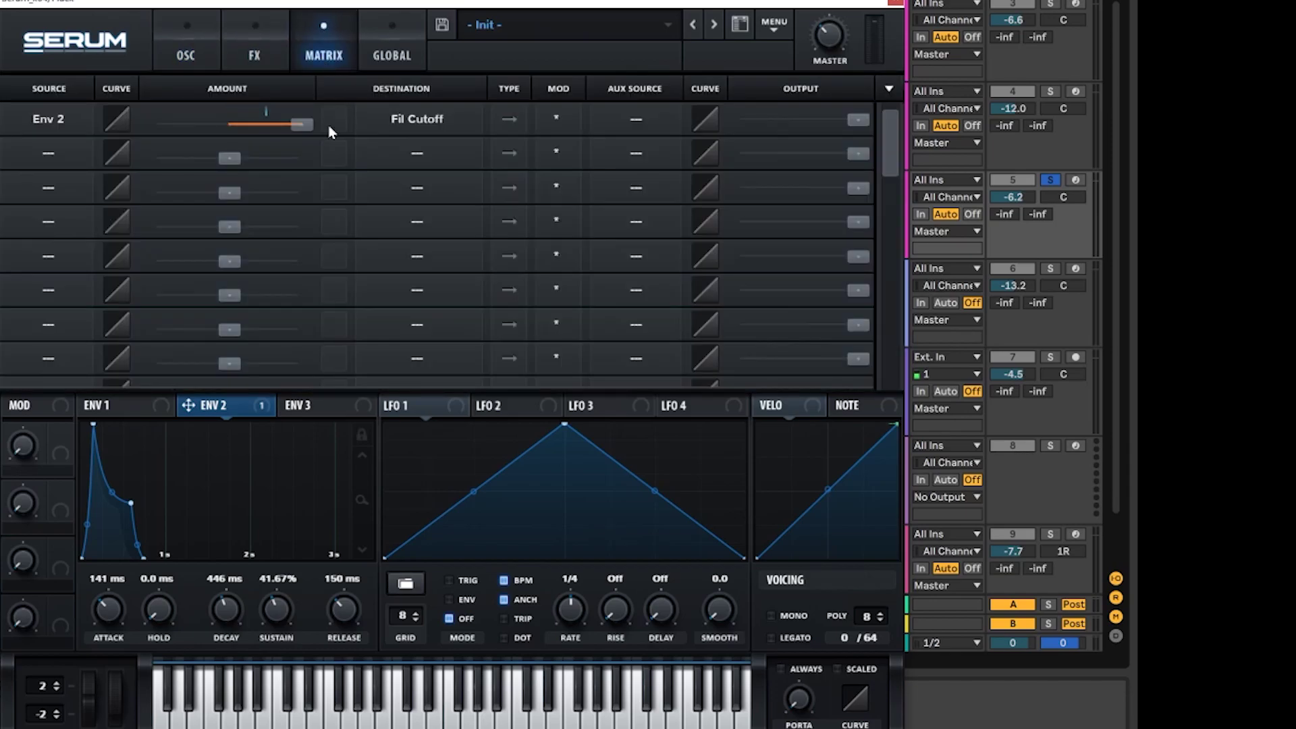
click(512, 123)
click(185, 55)
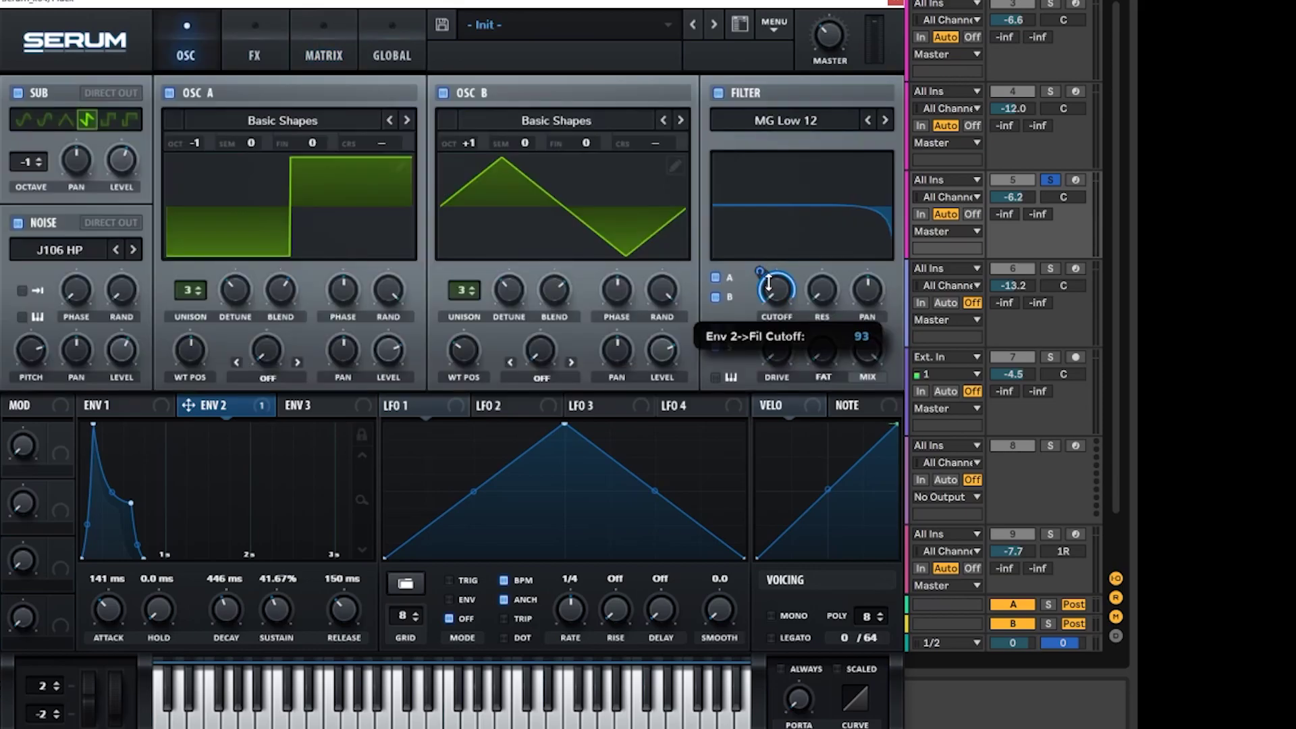
drag(770, 301, 771, 319)
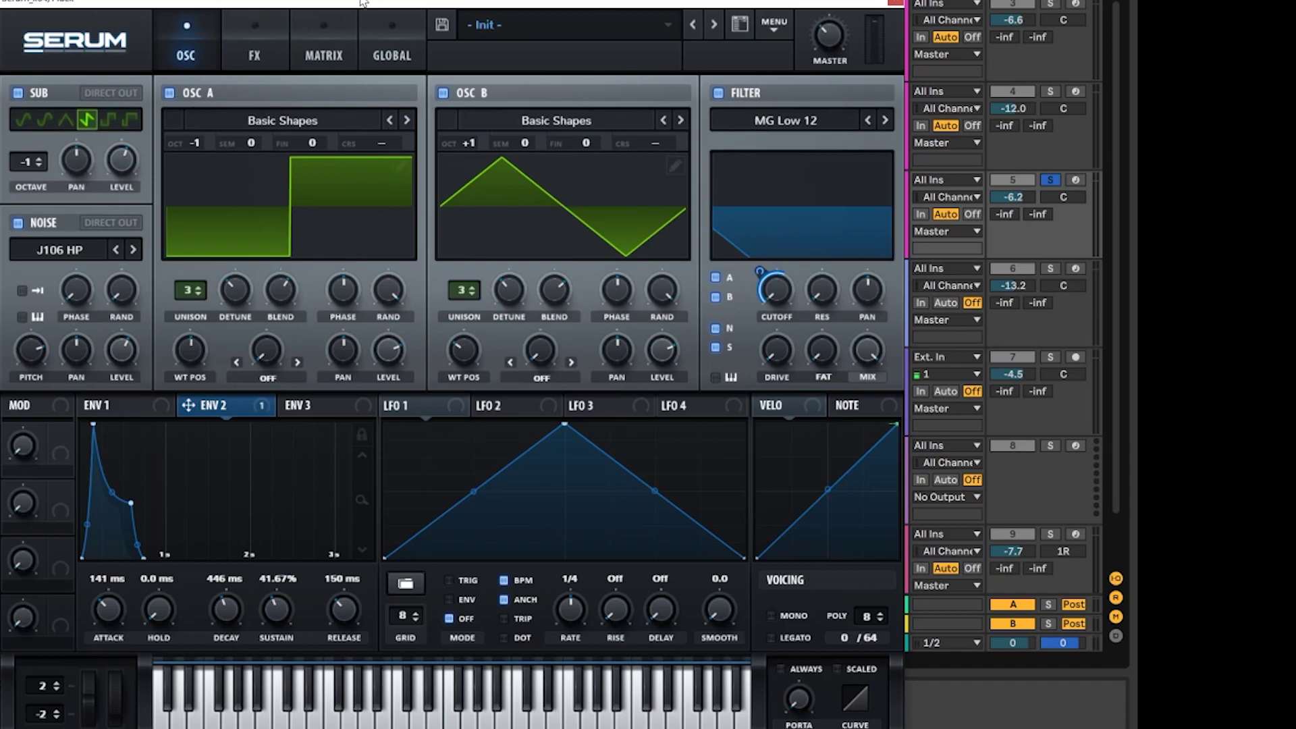
mouse_move(835, 37)
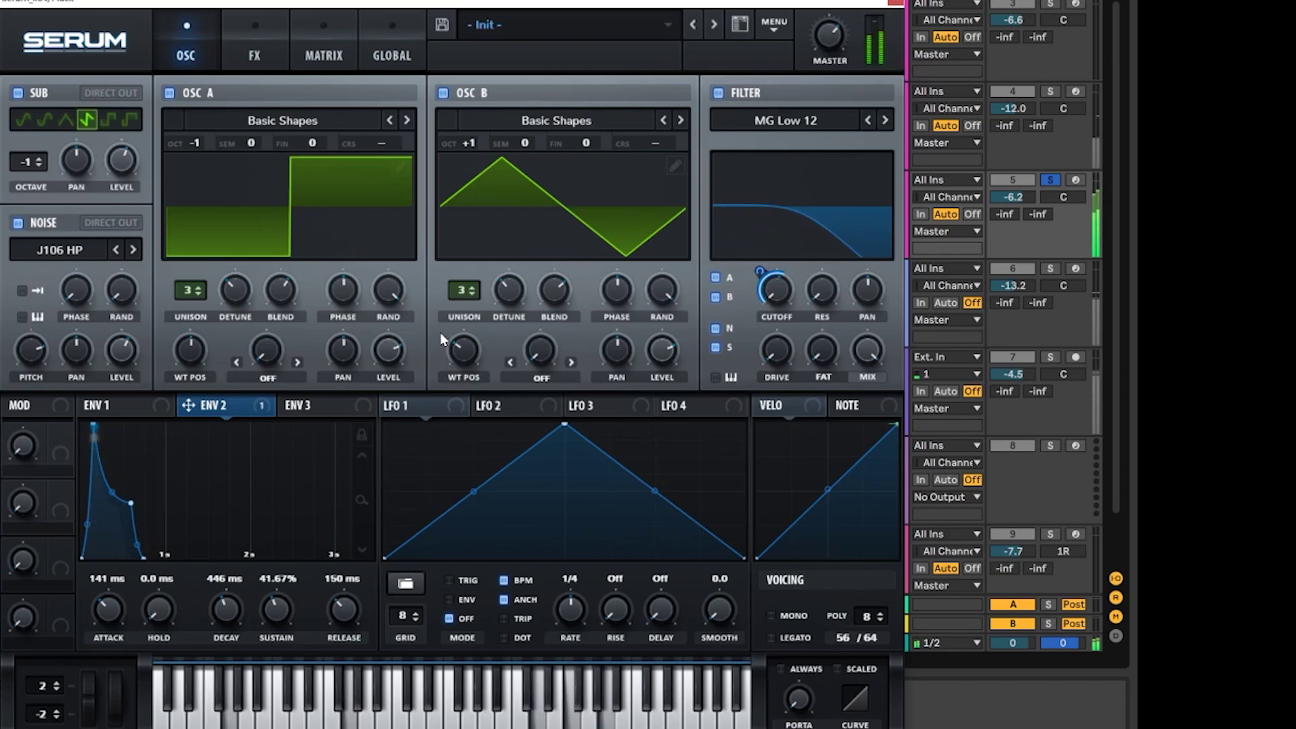
mouse_move(446, 352)
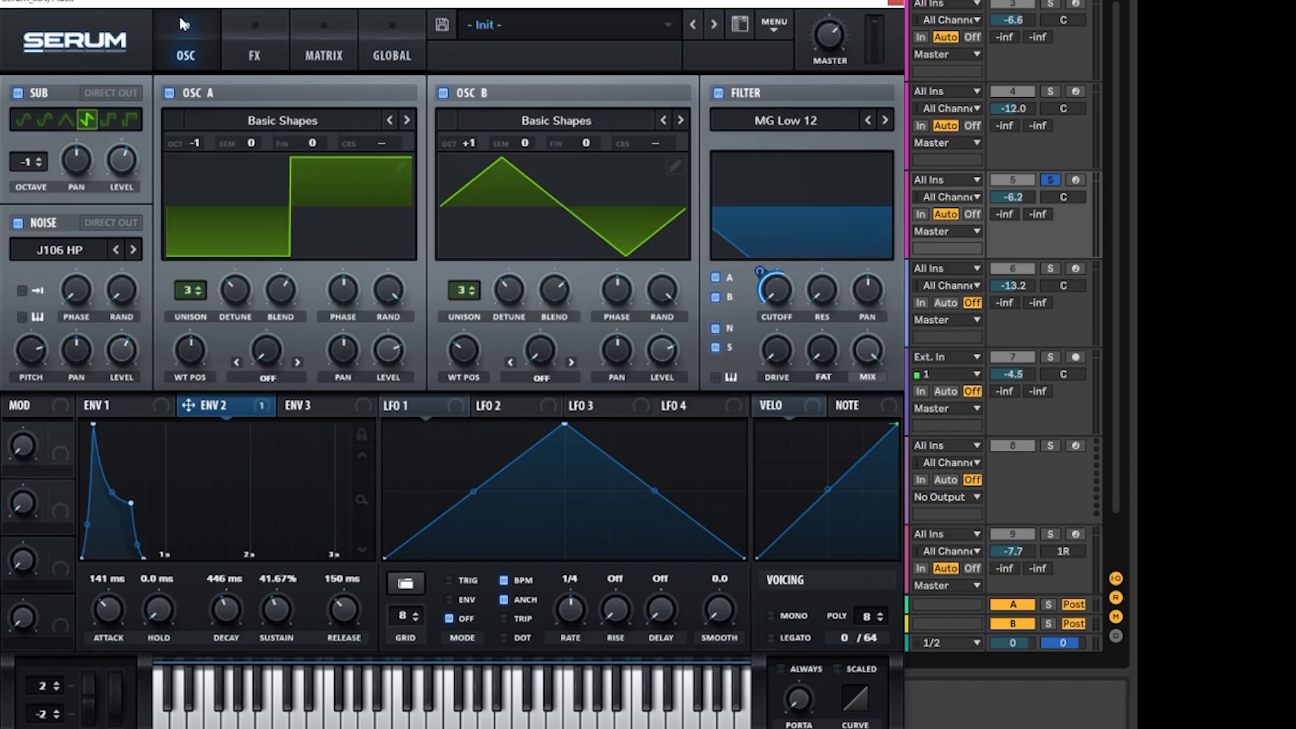
Move the EQ to the top of the FX chain, enable it and boost its low shelf
click(257, 41)
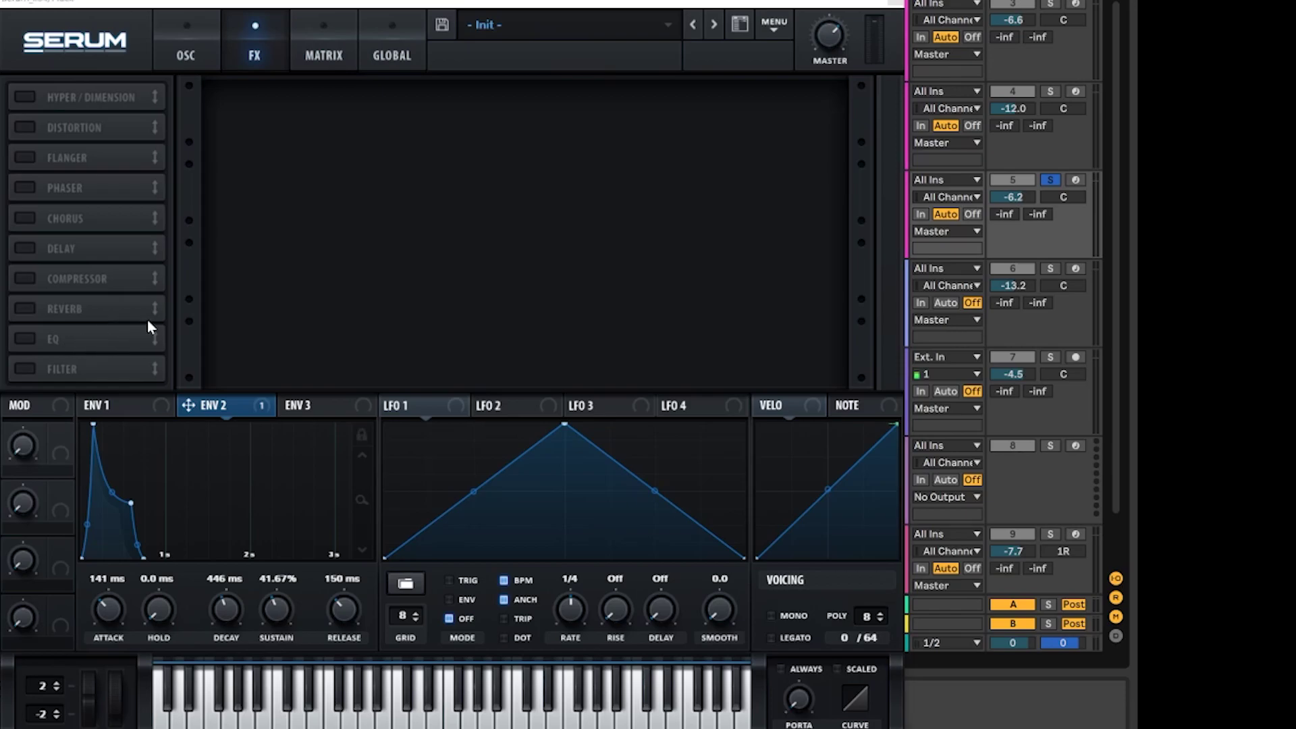
drag(147, 330, 117, 83)
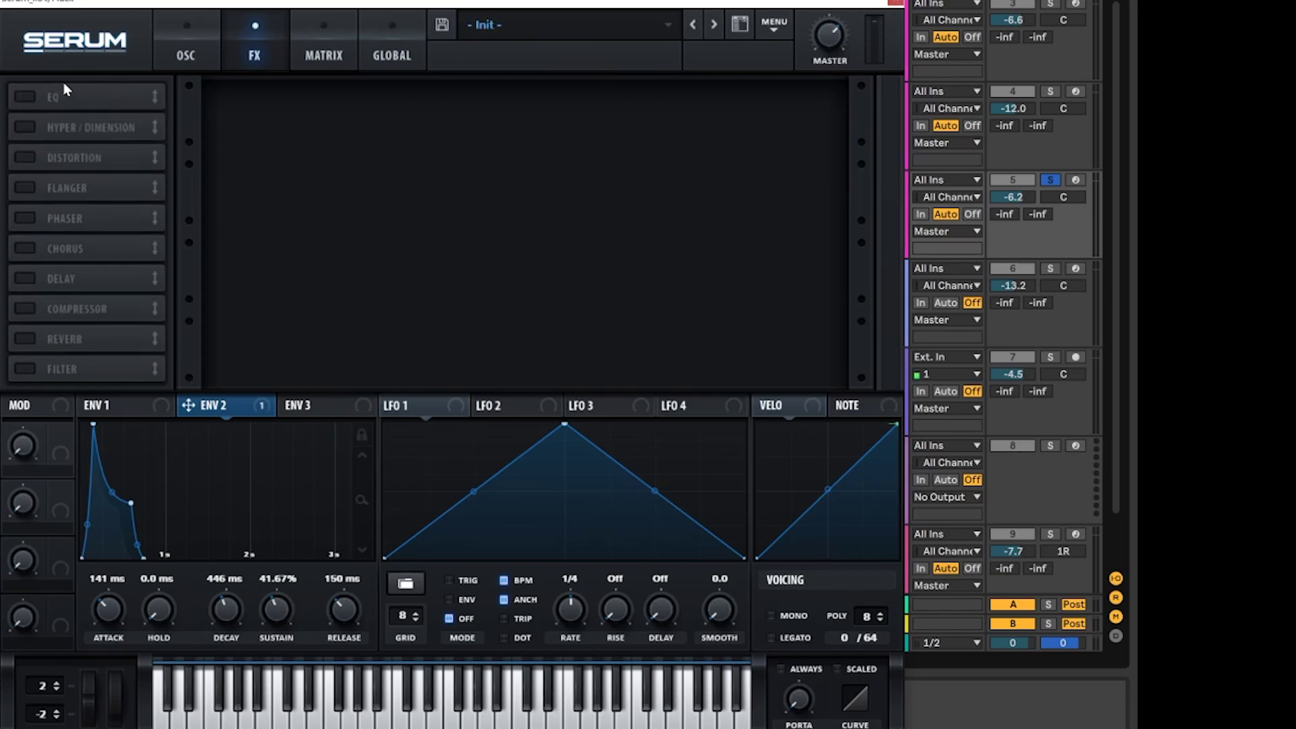
click(27, 96)
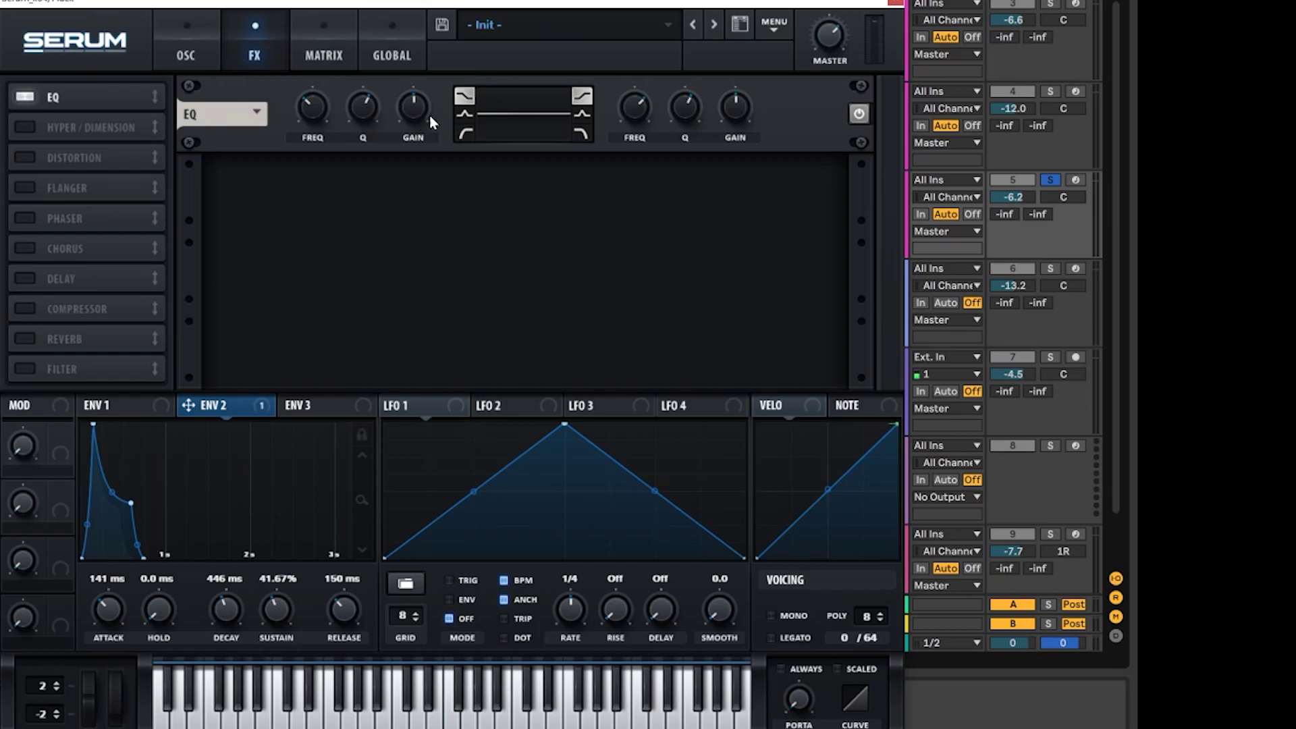
drag(414, 111, 422, 104)
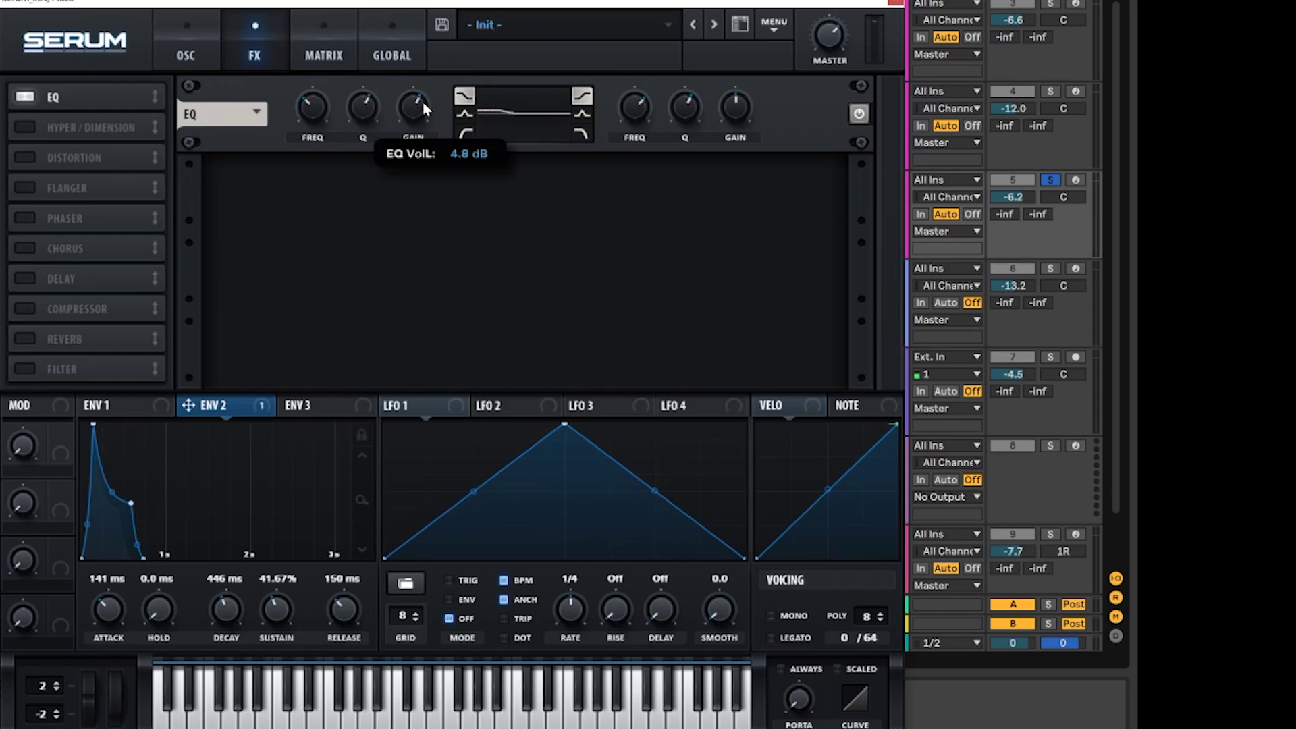
Make the EQ high band a gentle low-pass roll-off with Q near 40%
scroll(423, 105, up, 2)
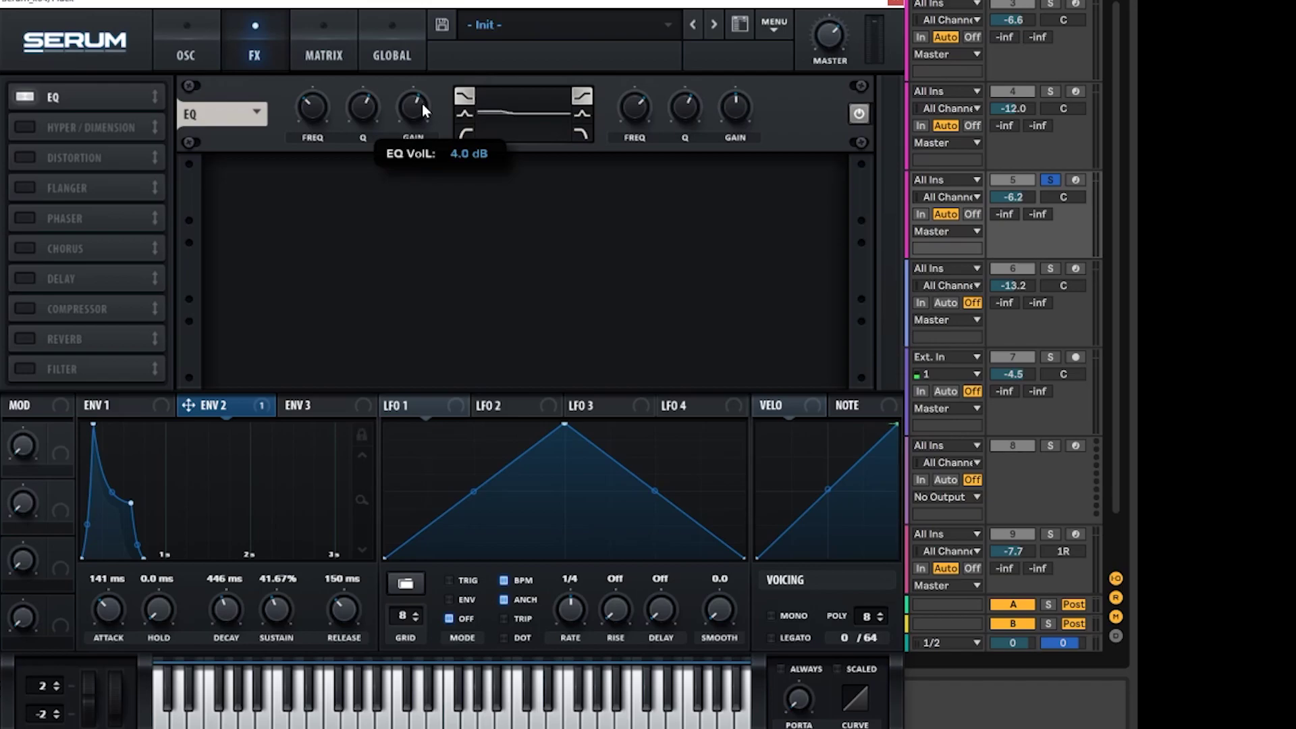
click(581, 133)
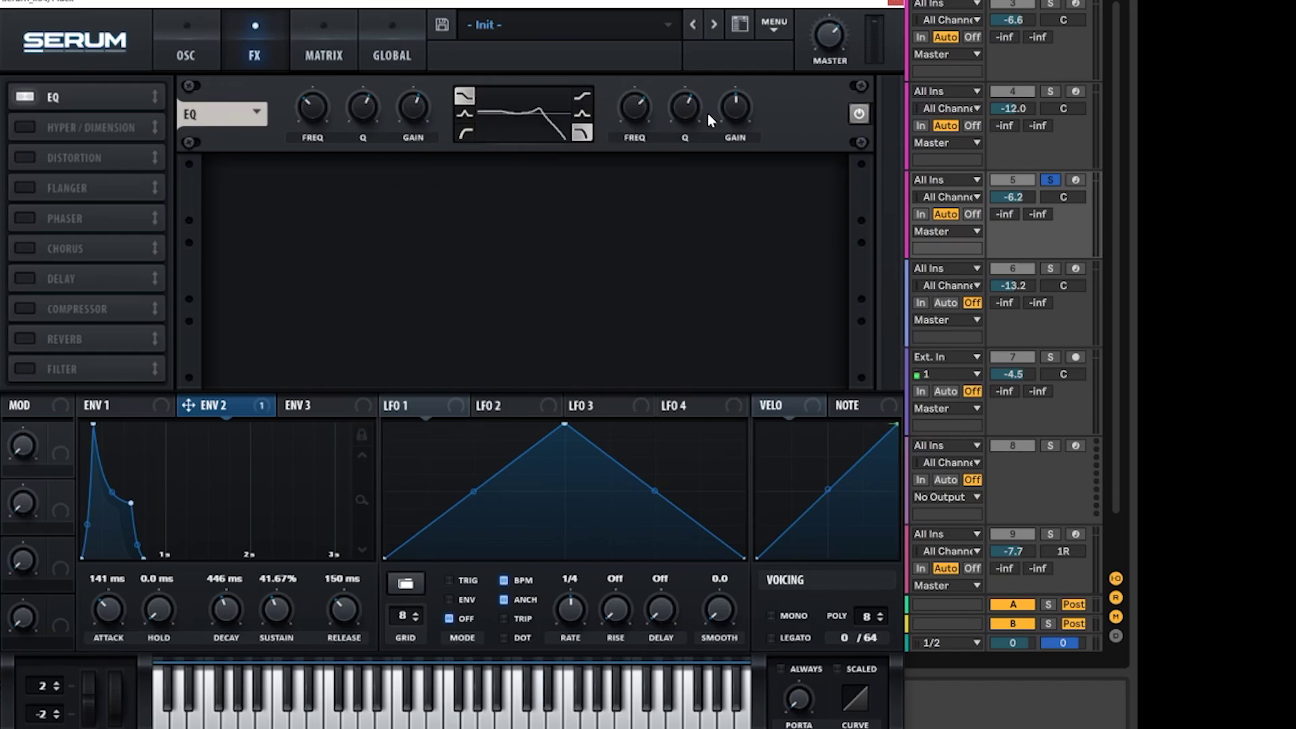
drag(684, 113, 663, 98)
Move Distortion directly below the EQ, enable it, and set its type to Downsample
drag(77, 160, 103, 127)
click(24, 128)
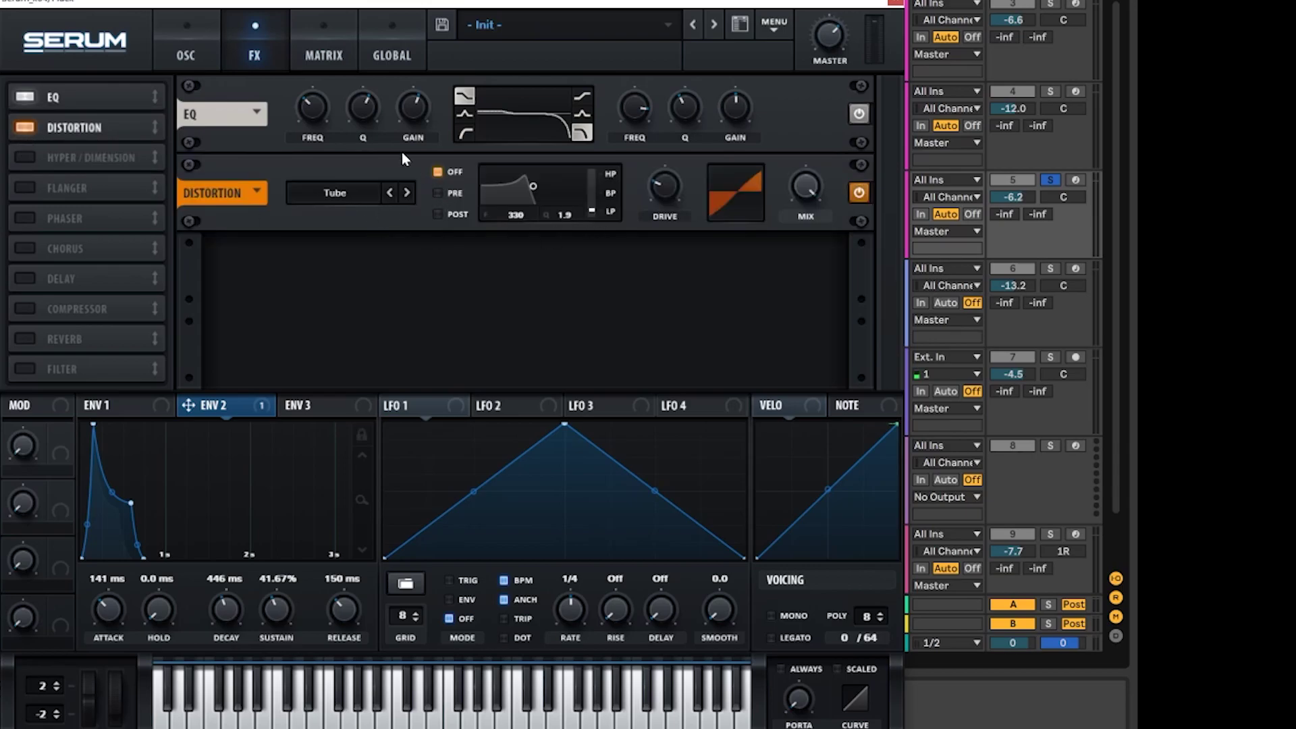
click(344, 195)
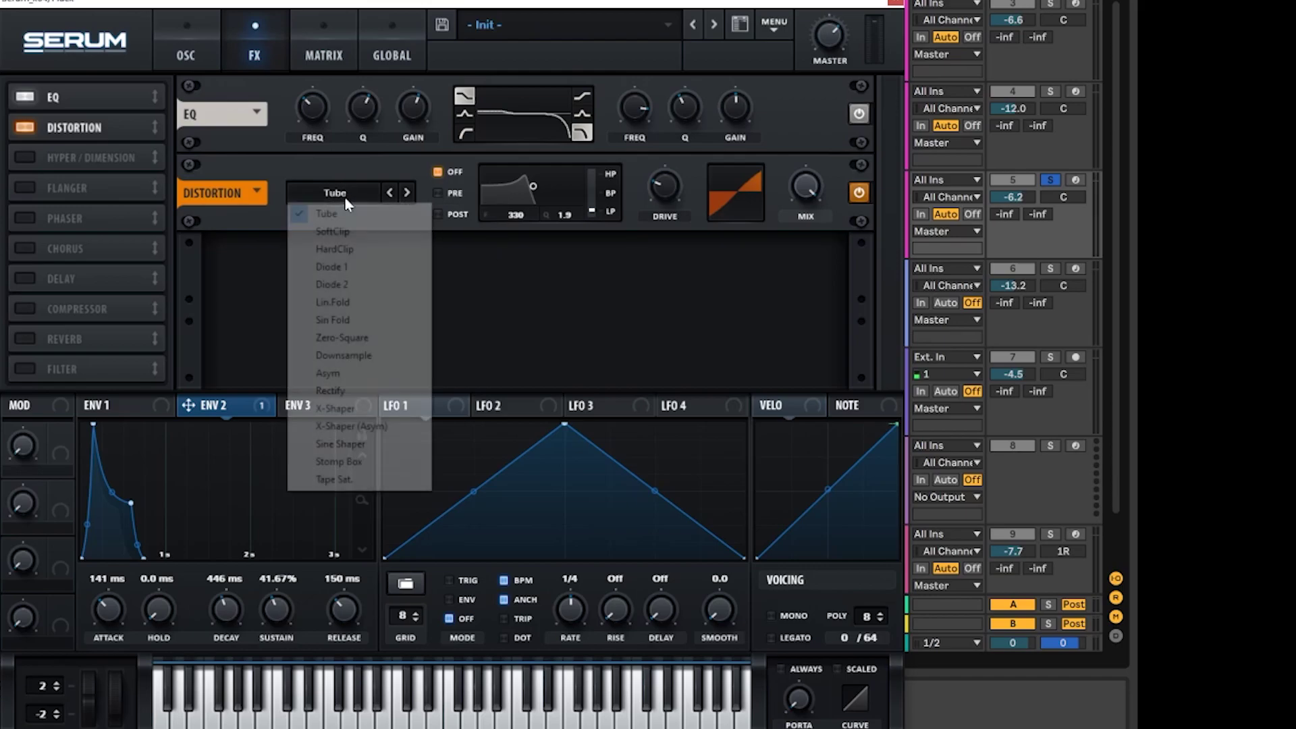
click(359, 355)
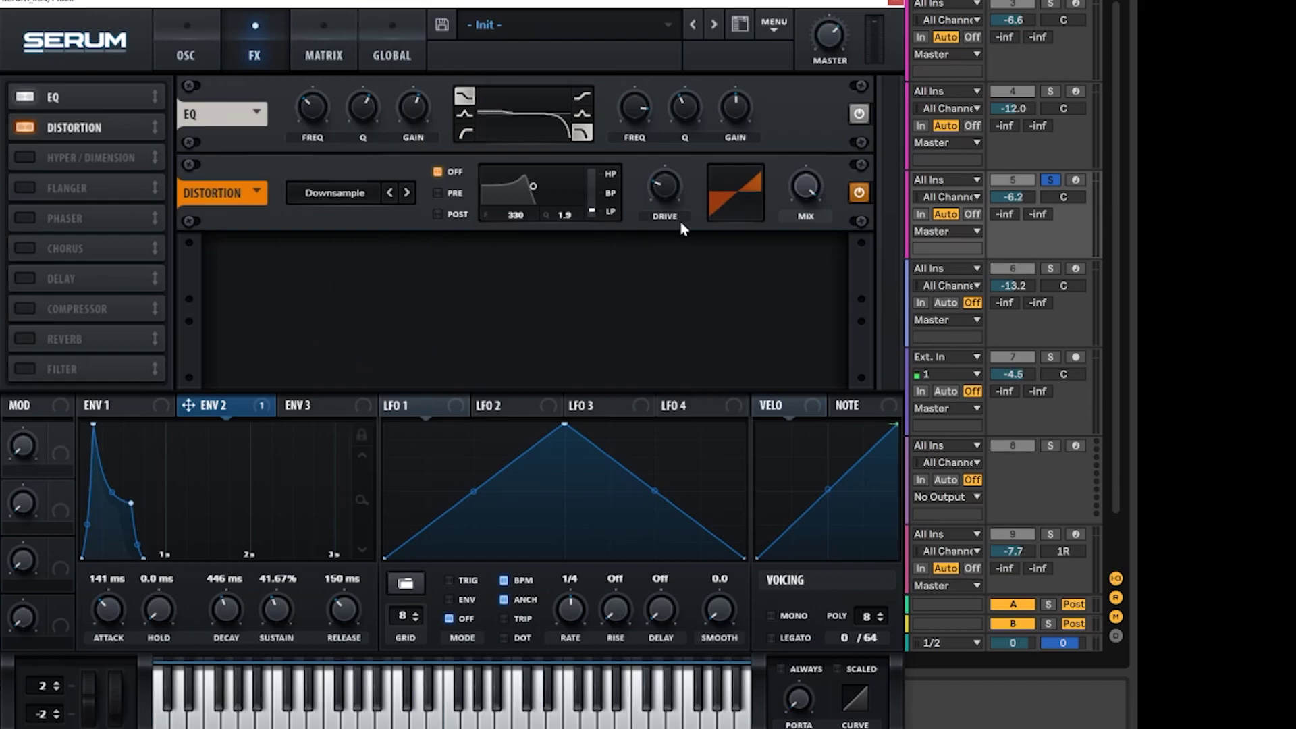
Lower the distortion mix to about 10% and back the drive off slightly
mouse_move(805, 236)
drag(803, 236, 803, 286)
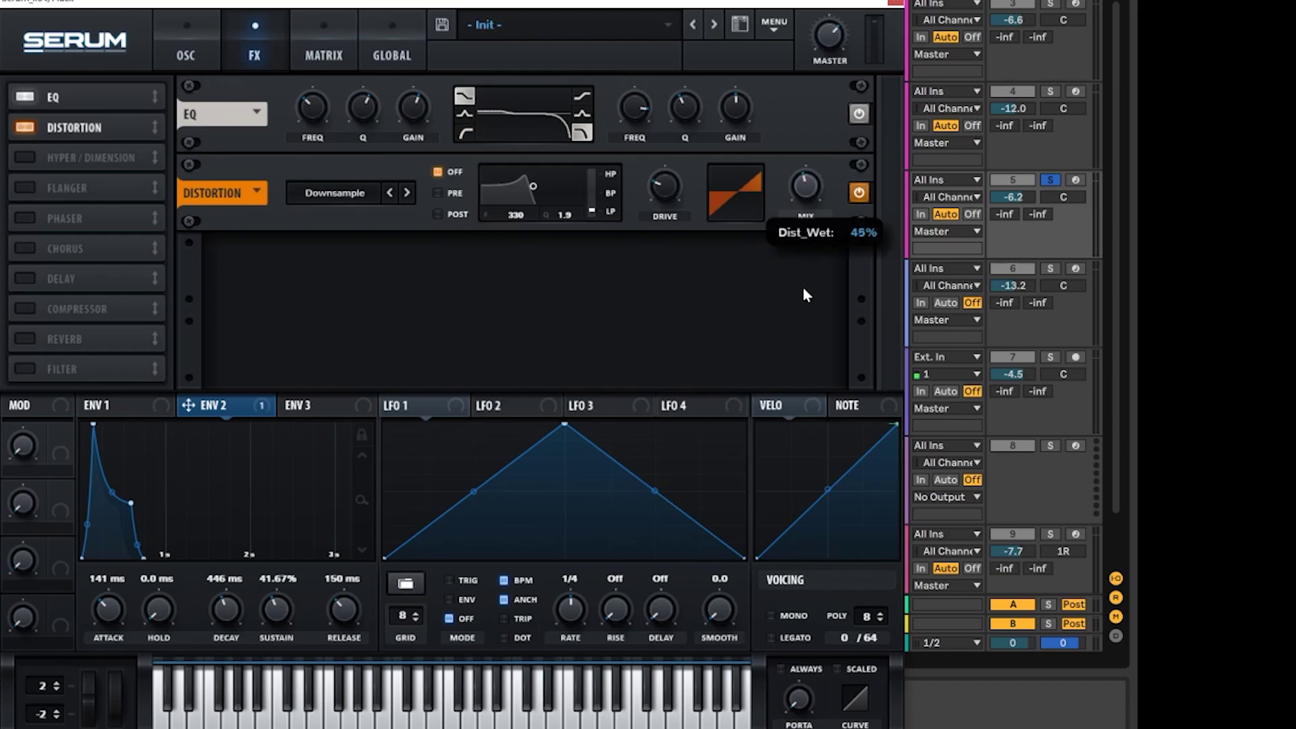
mouse_move(804, 185)
mouse_down()
mouse_move(811, 240)
mouse_move(808, 193)
mouse_up()
mouse_move(675, 196)
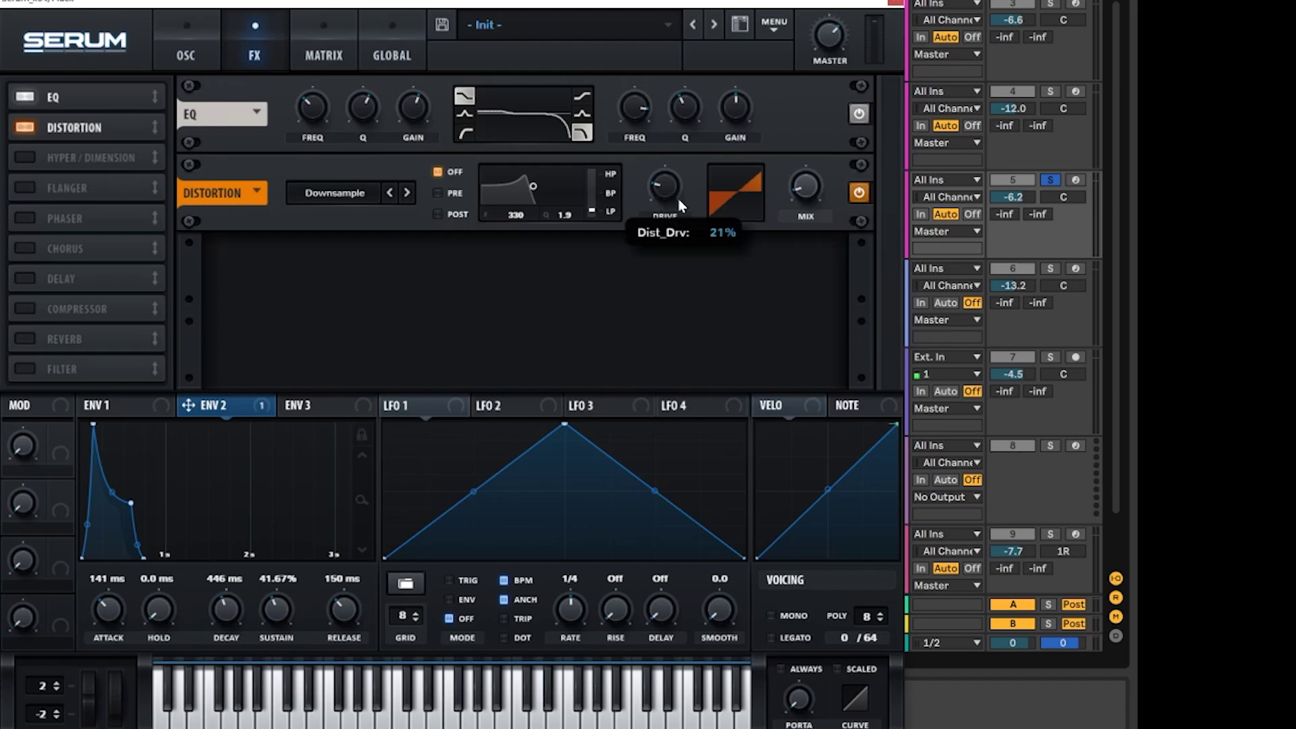
drag(682, 210, 683, 213)
Enable a multiband Compressor third in the chain, threshold -27.3 dB, attack about 95.3 ms, release adjusted
drag(27, 309, 27, 160)
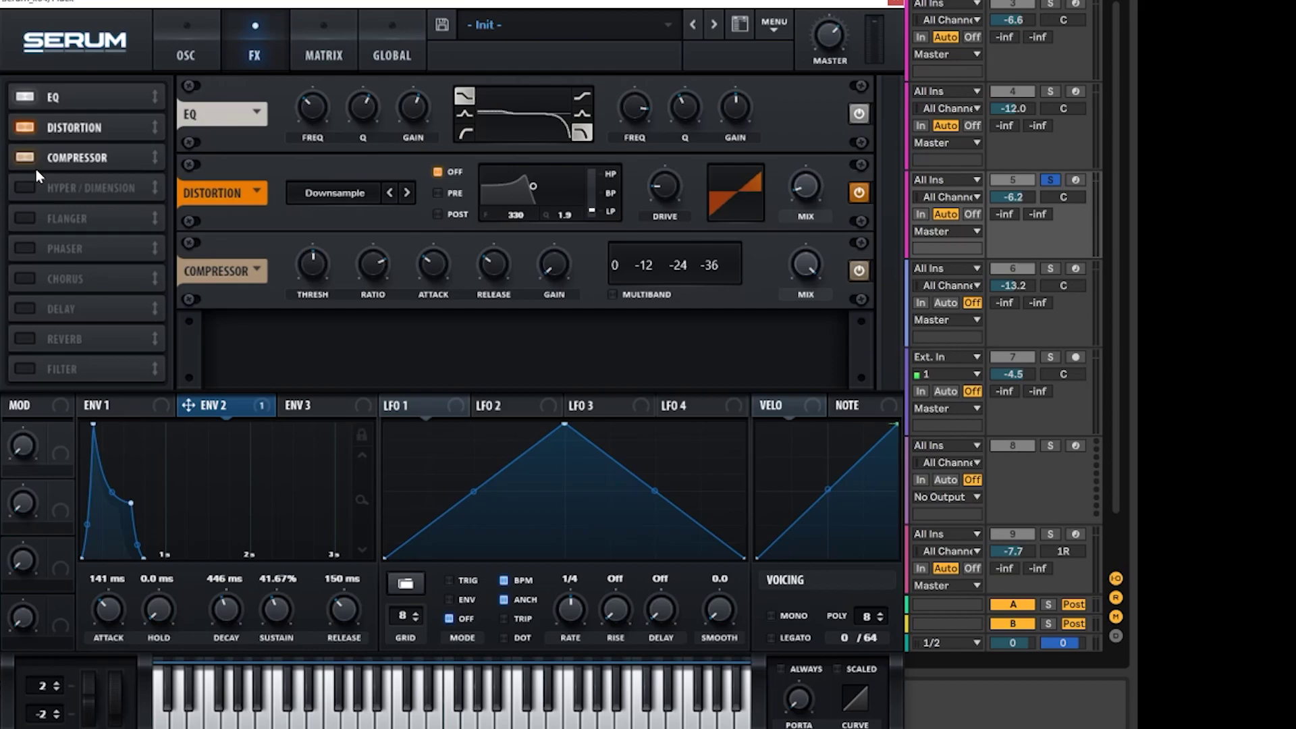
click(613, 296)
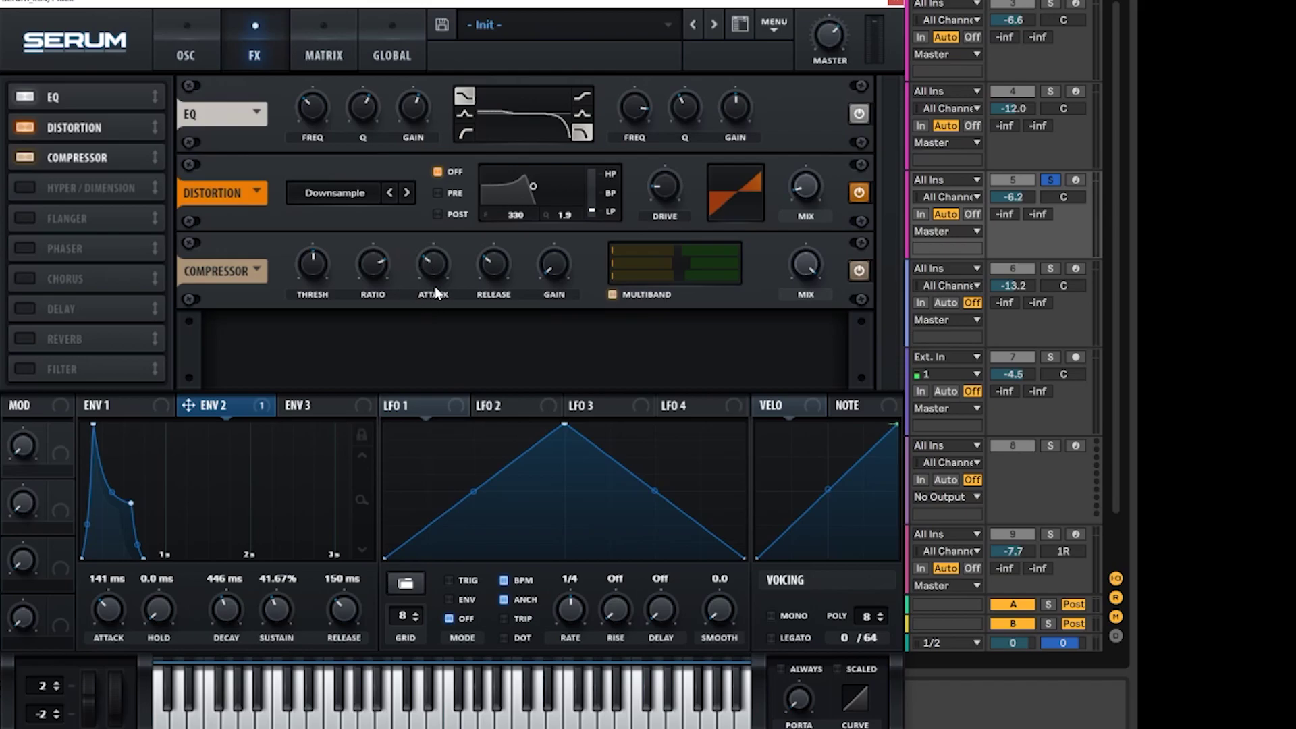
scroll(320, 253, down, 6)
mouse_move(438, 268)
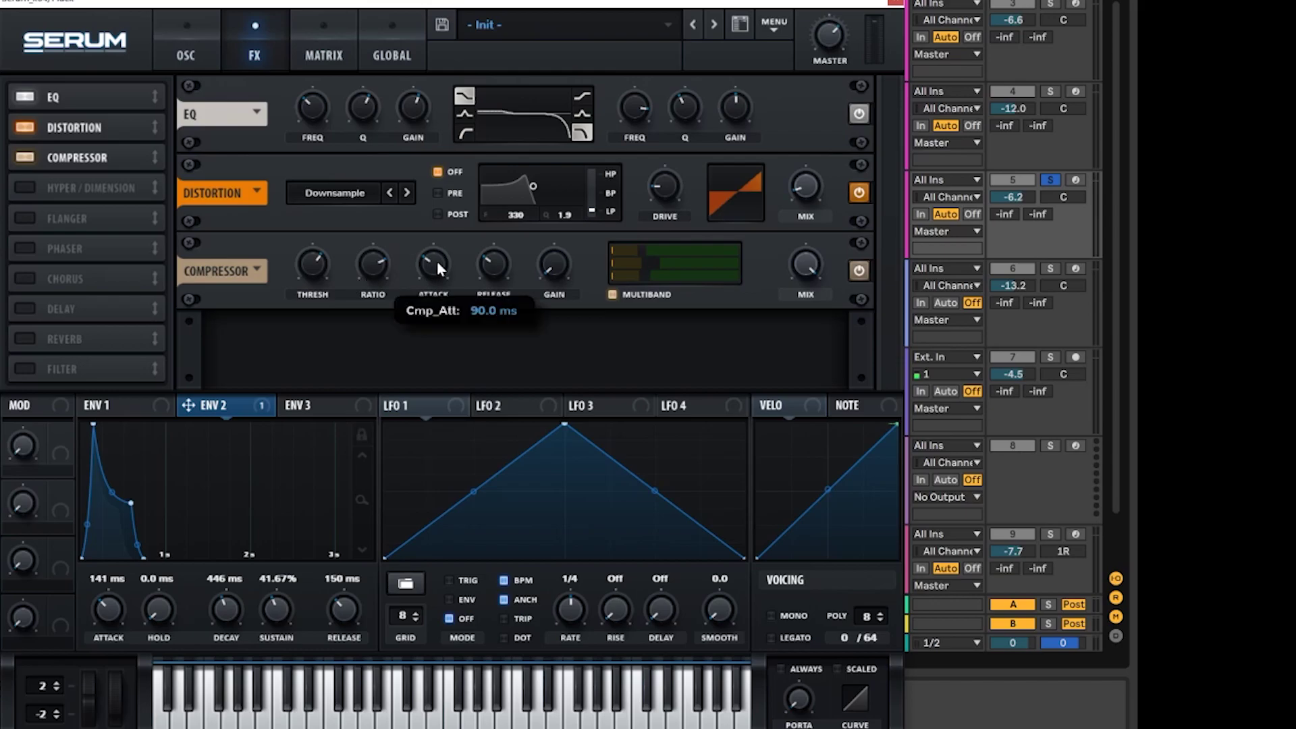
scroll(436, 262, down, 3)
scroll(437, 269, up, 3)
mouse_move(501, 276)
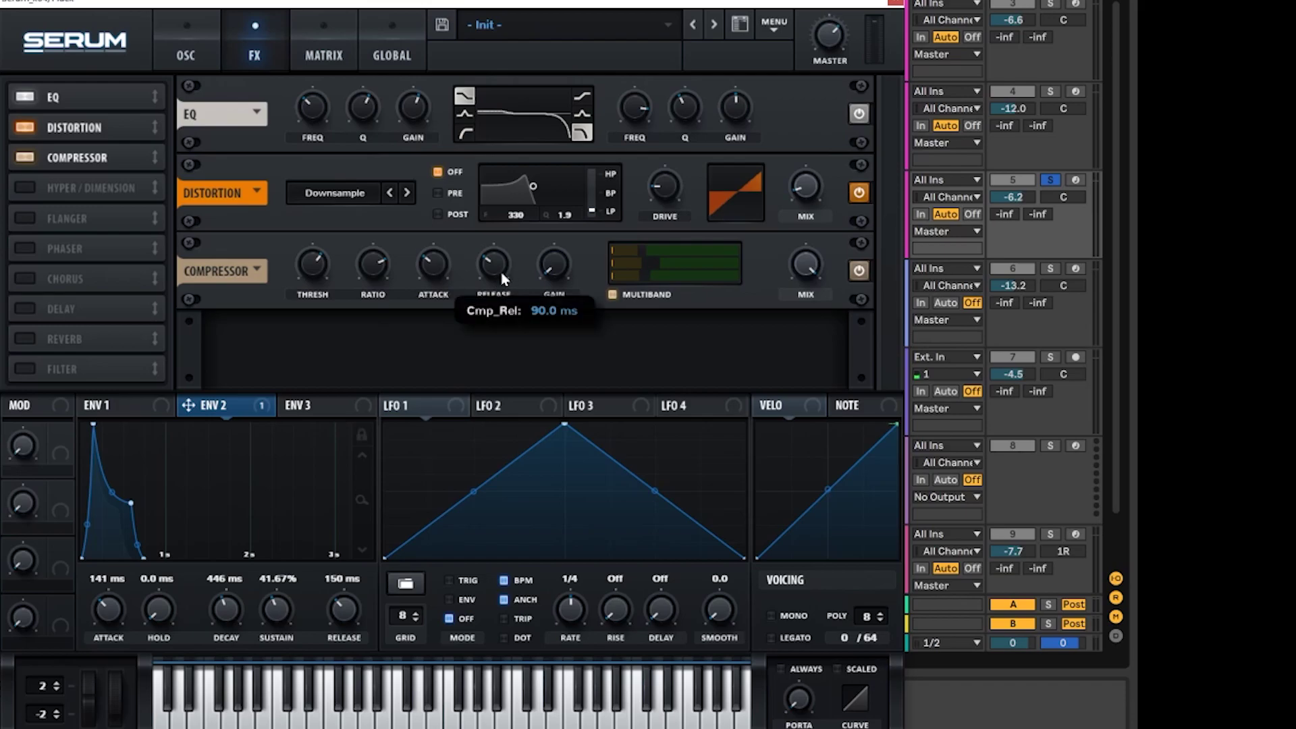
scroll(501, 279, down, 3)
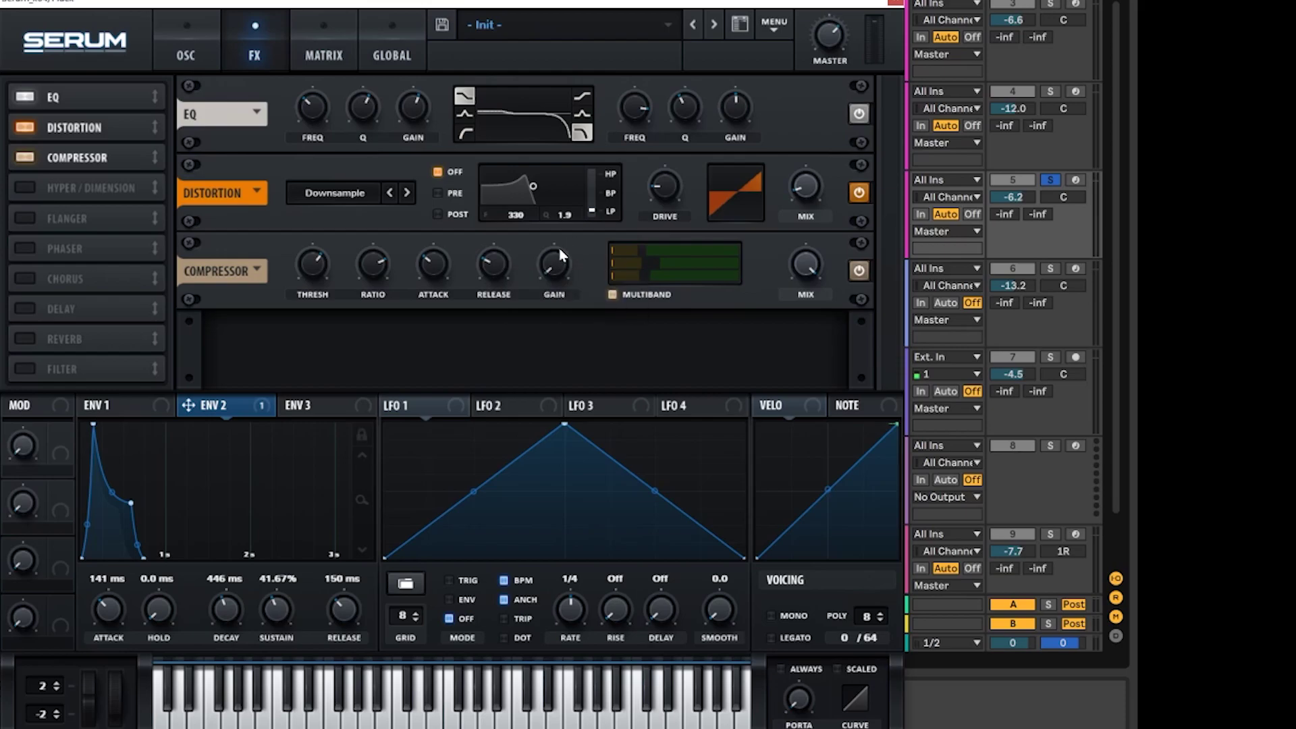
Set the compressor gain to about 7.9 dB and push its high band to 135%
drag(560, 253, 563, 236)
scroll(560, 260, up, 3)
drag(654, 243, 738, 274)
Turn on the Hall reverb with size 25% and low cut around 13%
click(26, 339)
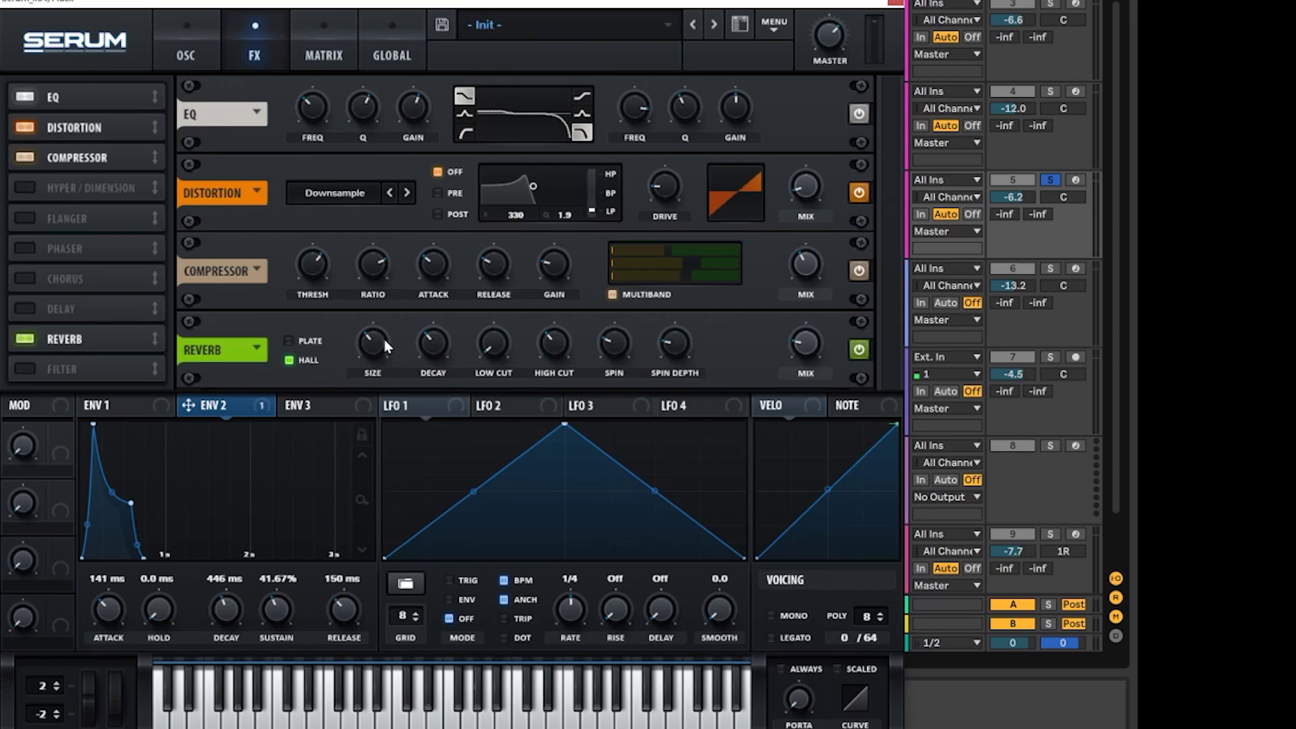
mouse_move(386, 353)
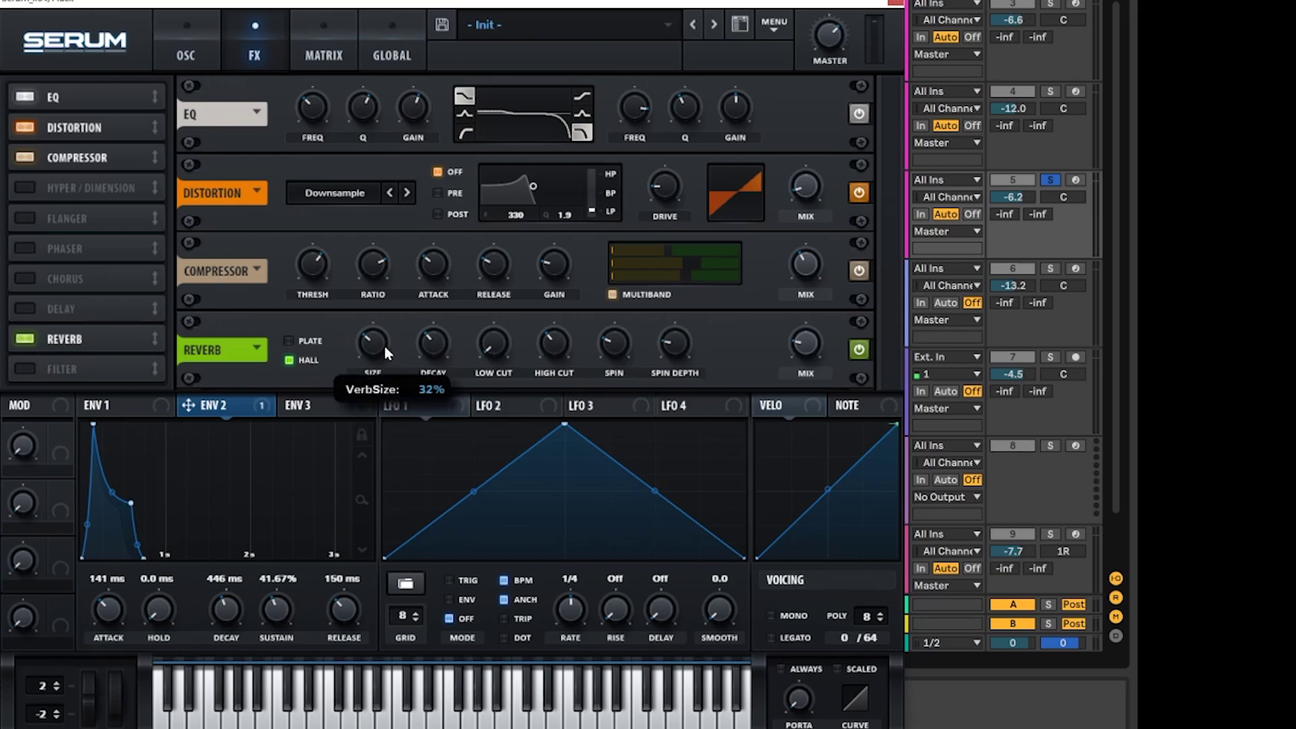
drag(386, 349, 382, 361)
mouse_move(427, 361)
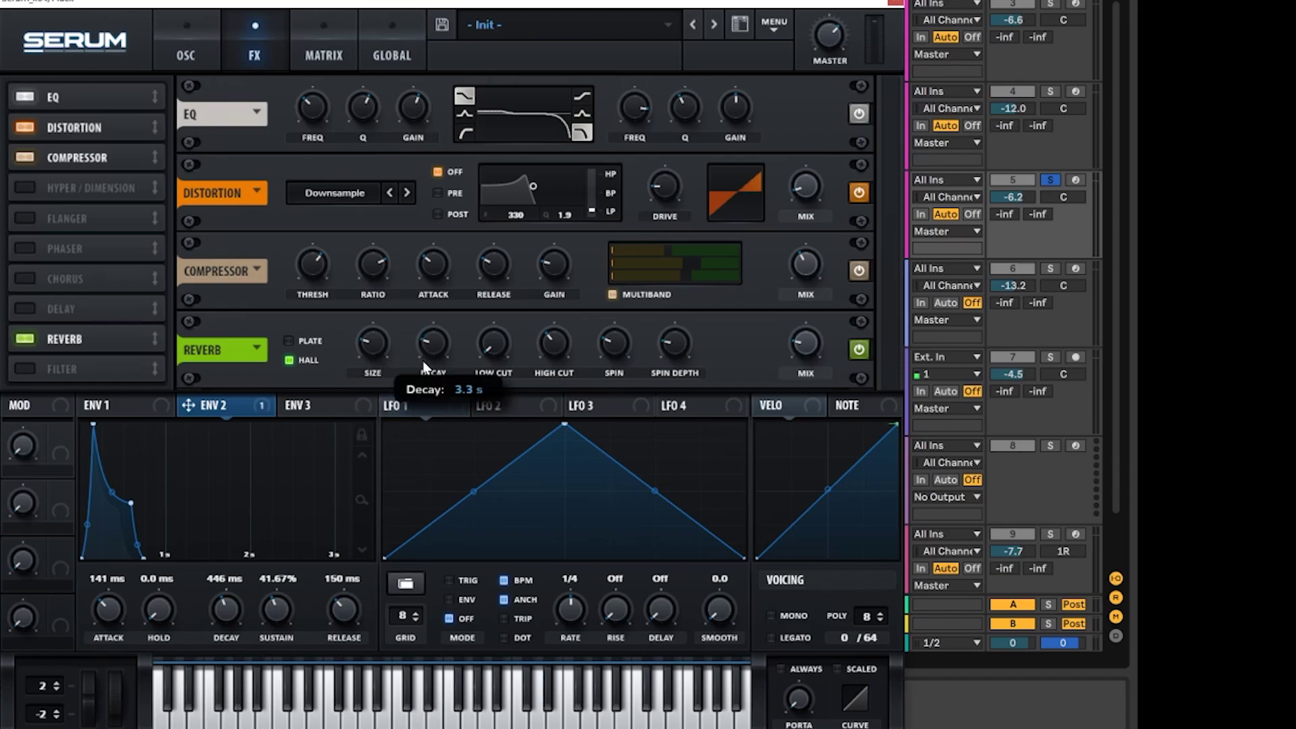
drag(496, 360, 496, 317)
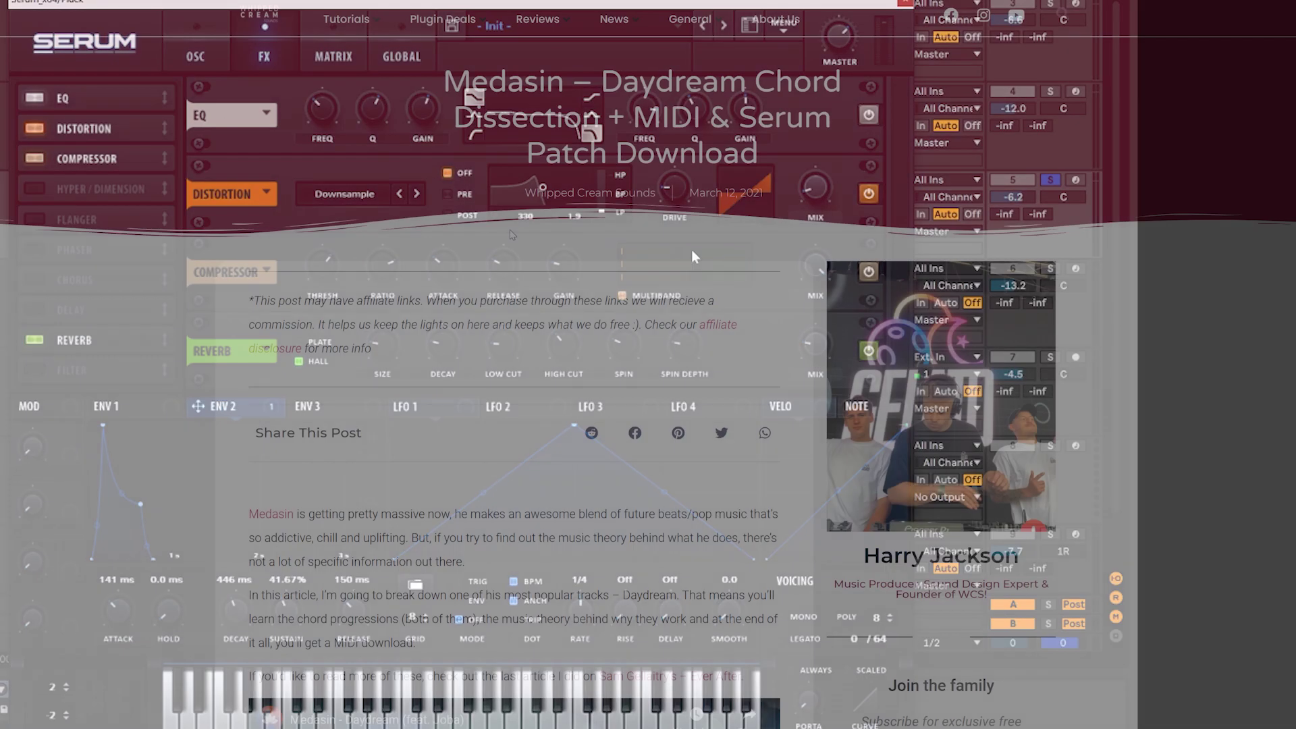
scroll(648, 364, down, 5)
scroll(557, 247, down, 8)
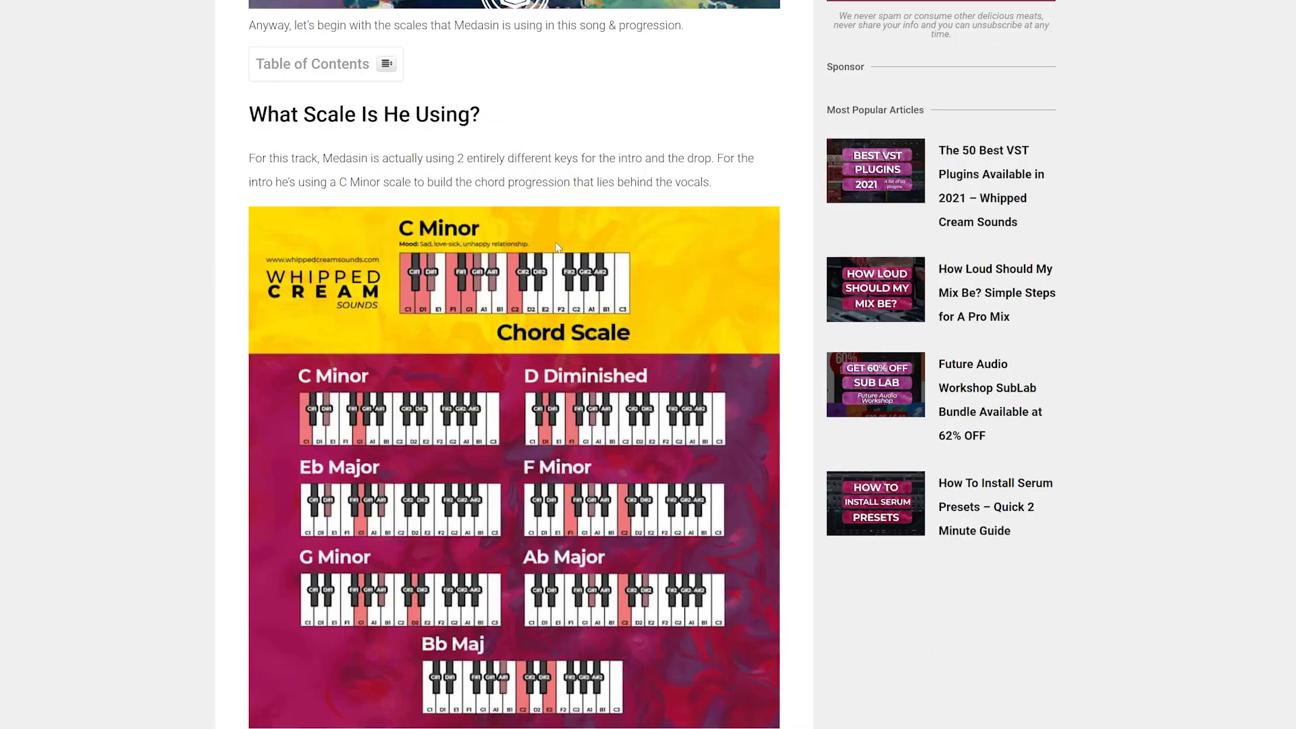
scroll(558, 245, down, 1)
scroll(557, 245, down, 9)
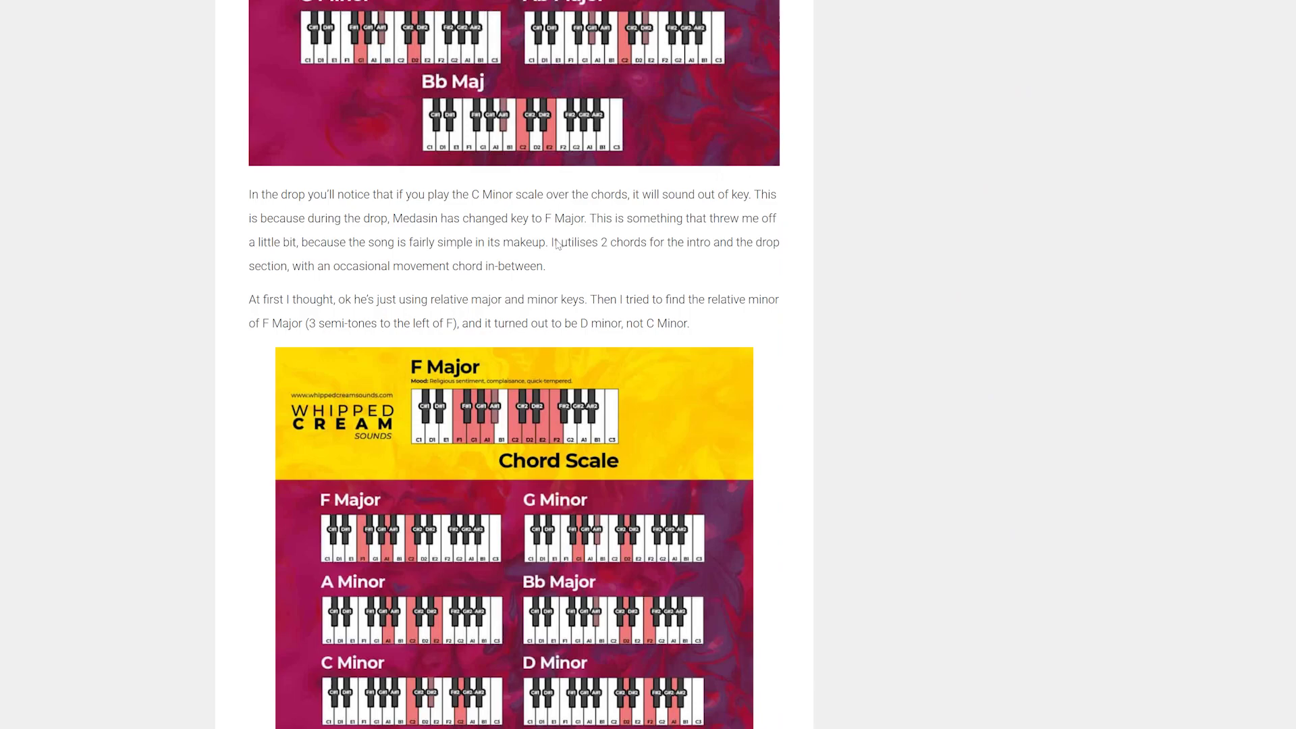
scroll(558, 244, down, 4)
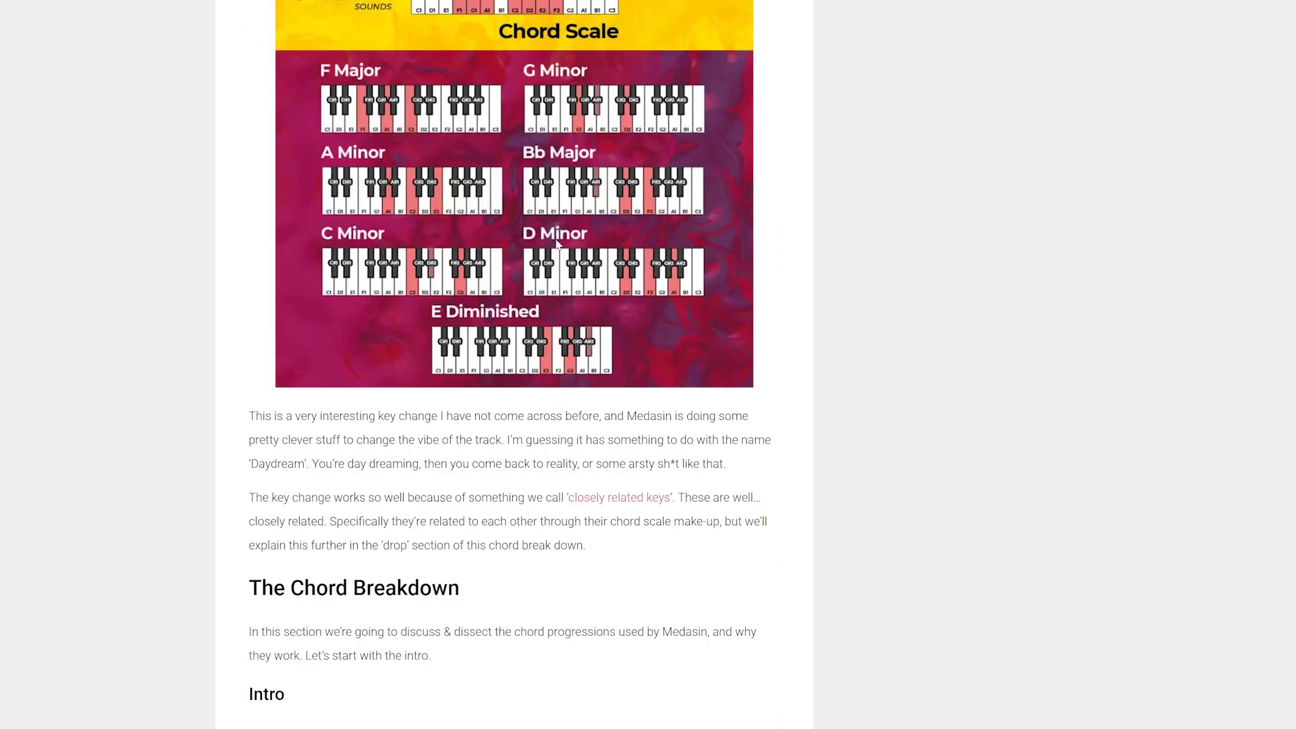
scroll(557, 245, down, 6)
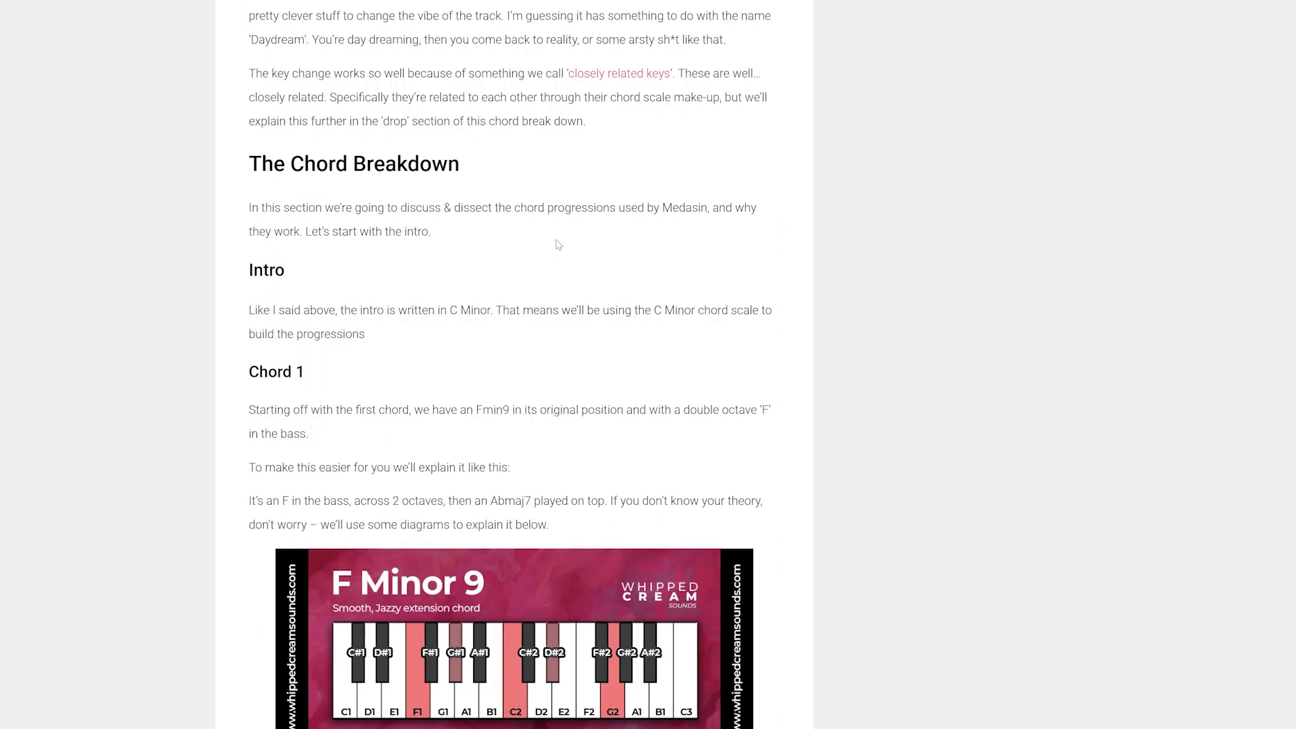
scroll(558, 245, down, 9)
scroll(558, 244, down, 12)
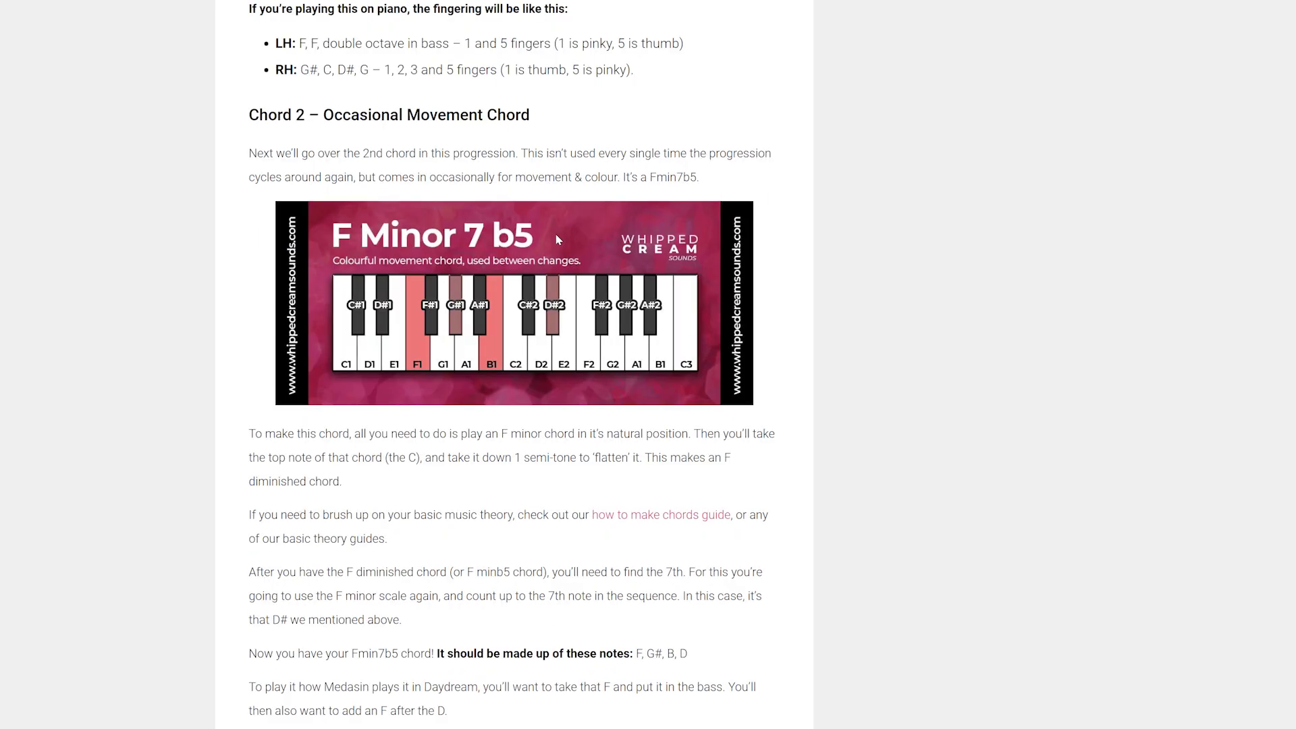
scroll(558, 240, down, 10)
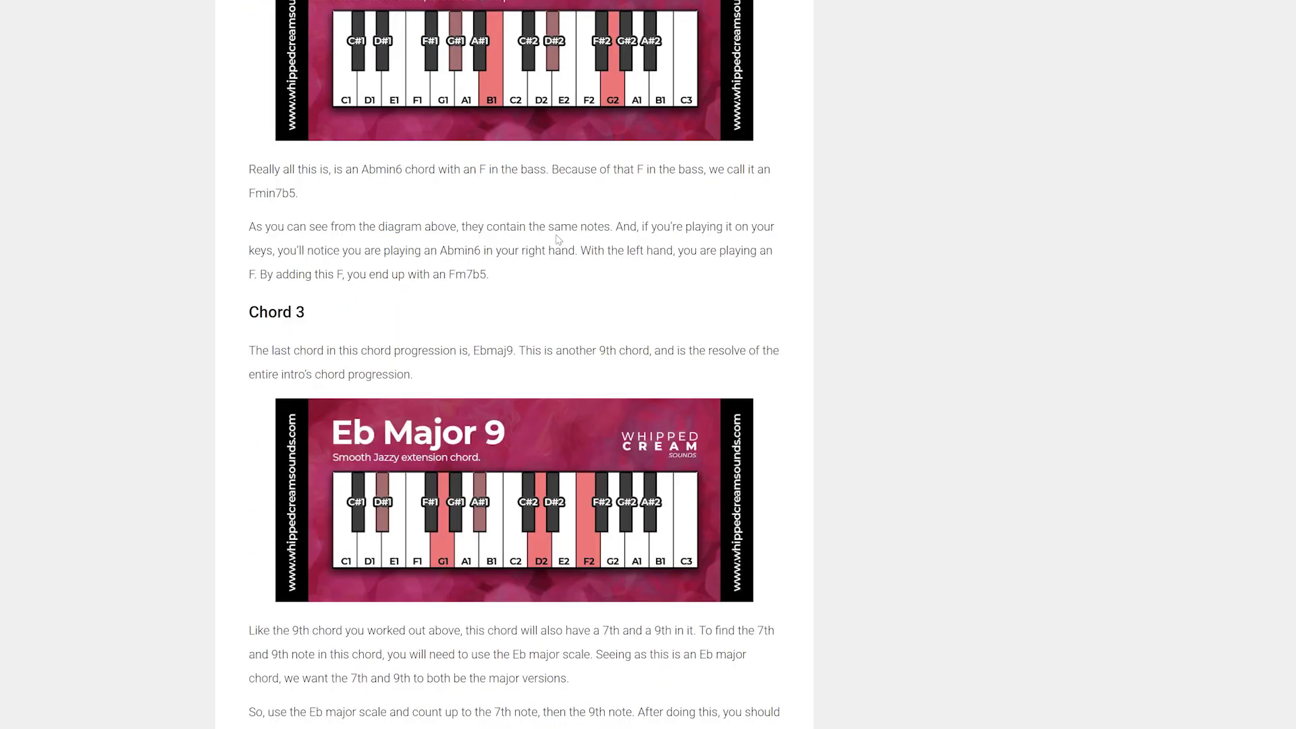
scroll(559, 240, down, 11)
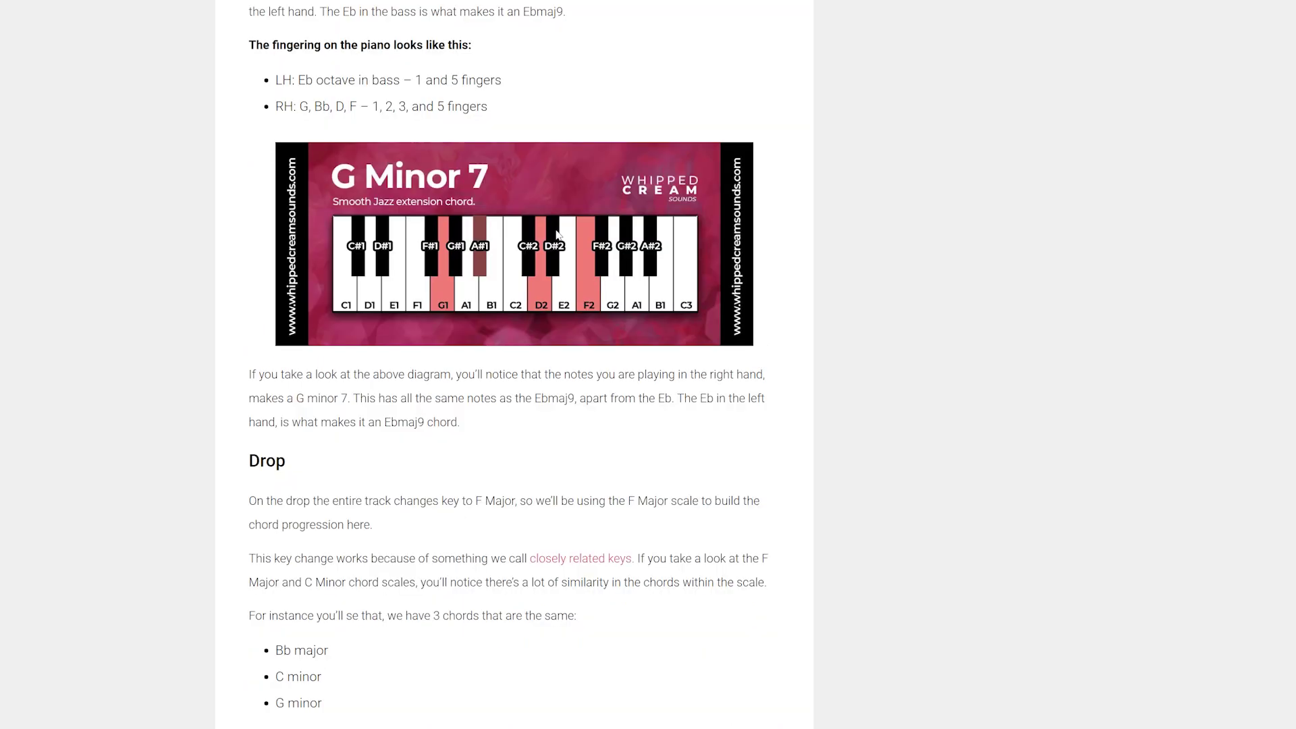
scroll(557, 234, down, 9)
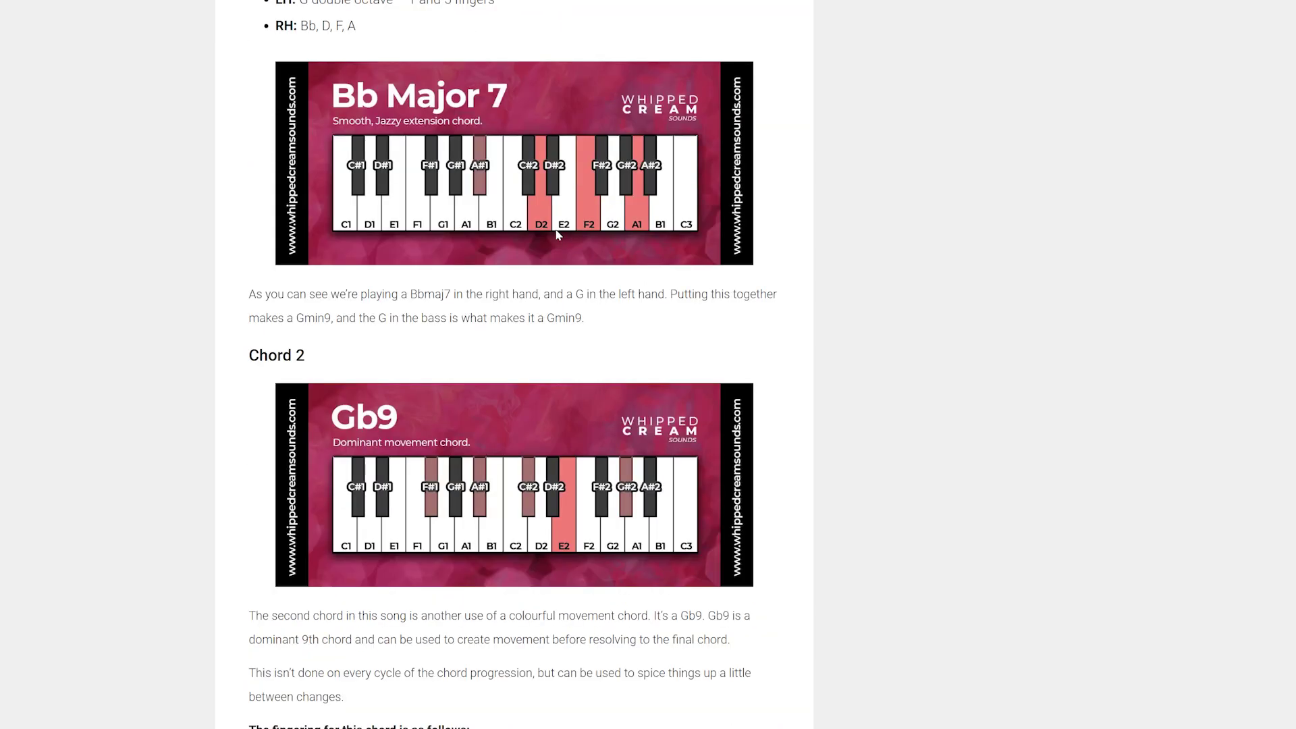